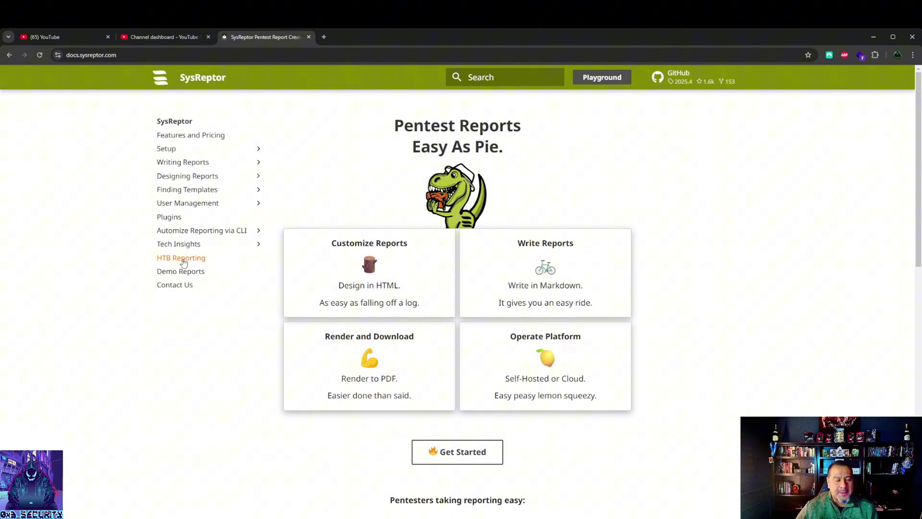
Step: Open the Hack The Box Reporting docs page and the CBBH exam report demo PDF
left_click(183, 260)
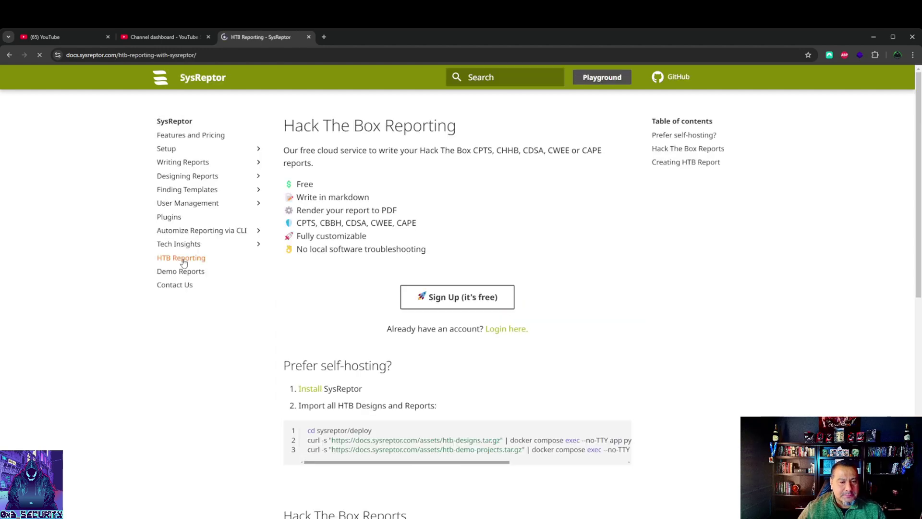
scroll(360, 270, "down", 7)
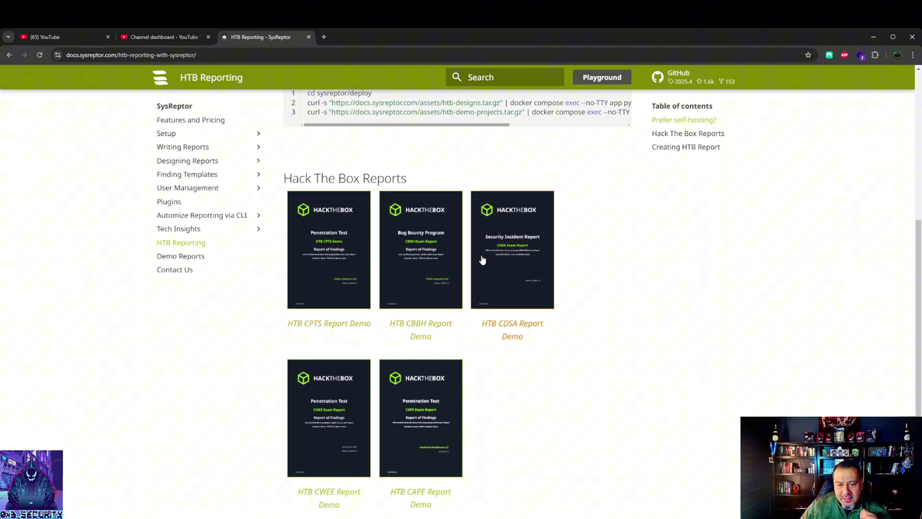
left_click(425, 270)
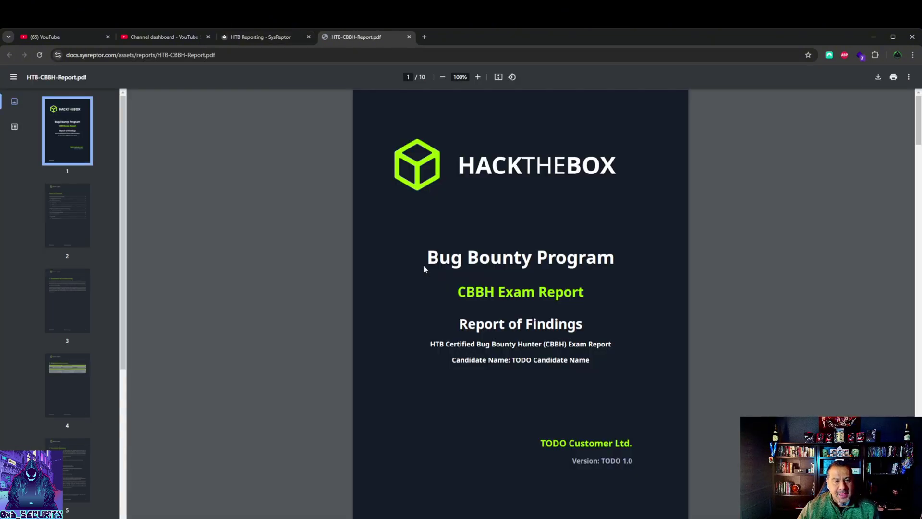
Step: Page through the PDF's contents, confidentiality, contacts, executive summary and appendix pages
left_click(66, 213)
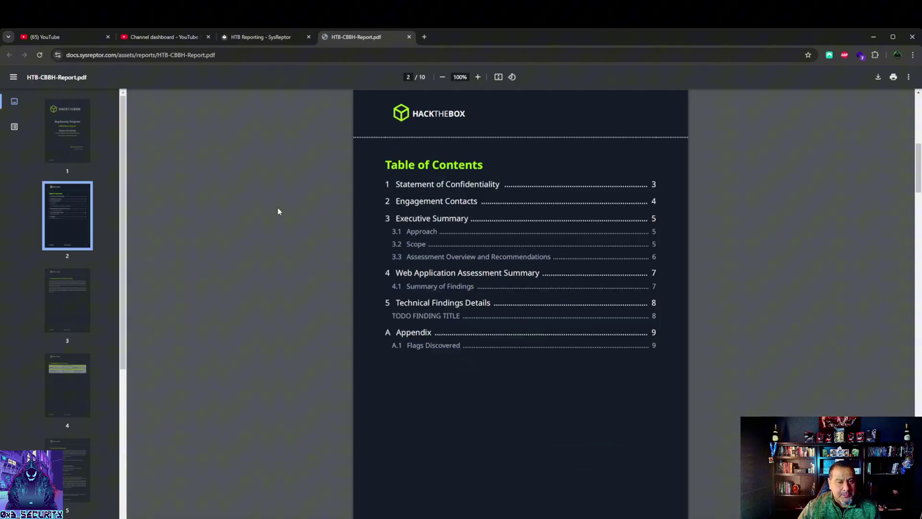
left_click(73, 300)
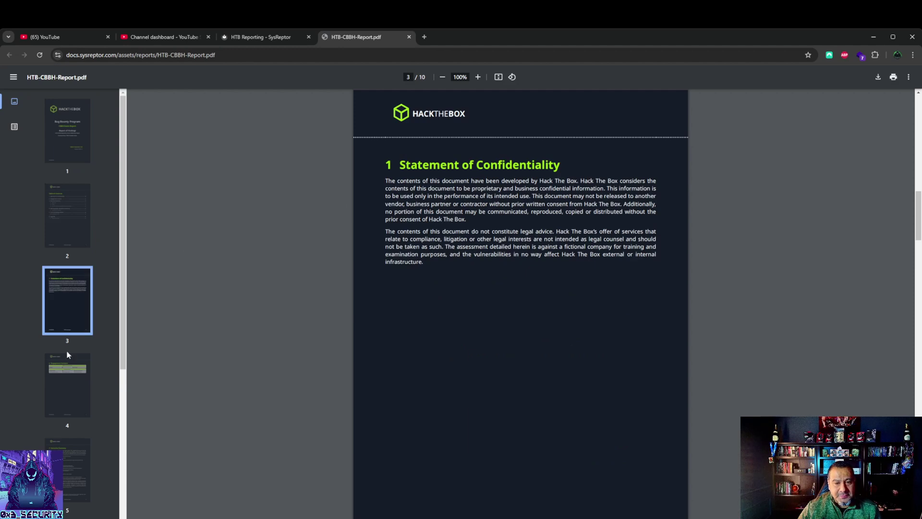
left_click(68, 380)
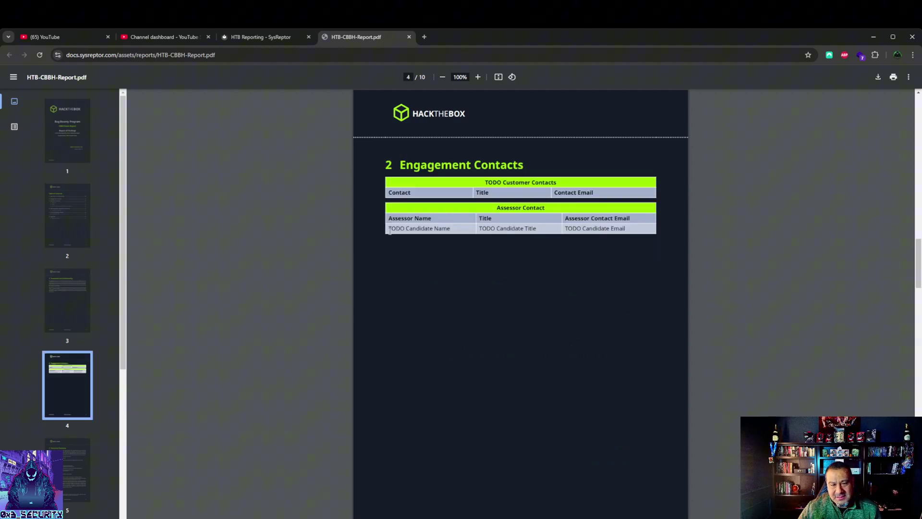
left_click(74, 474)
left_click(74, 469)
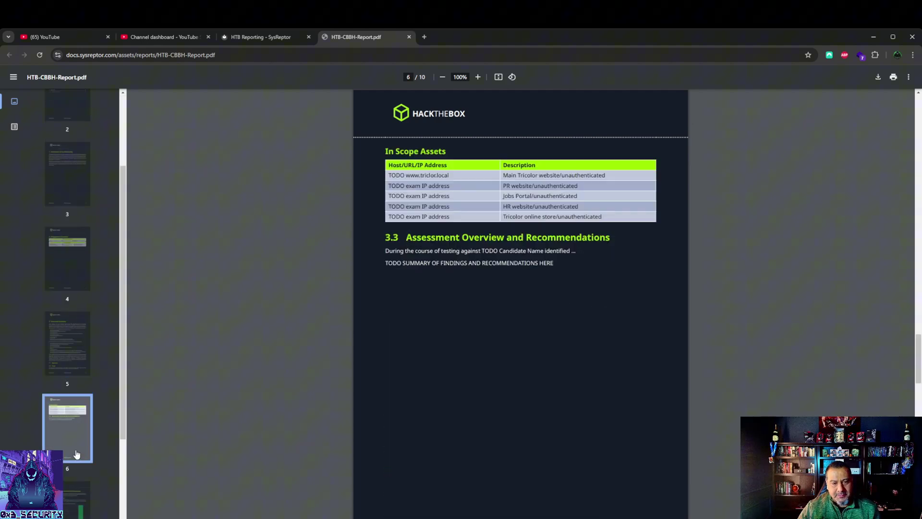
left_click(75, 409)
left_click(75, 469)
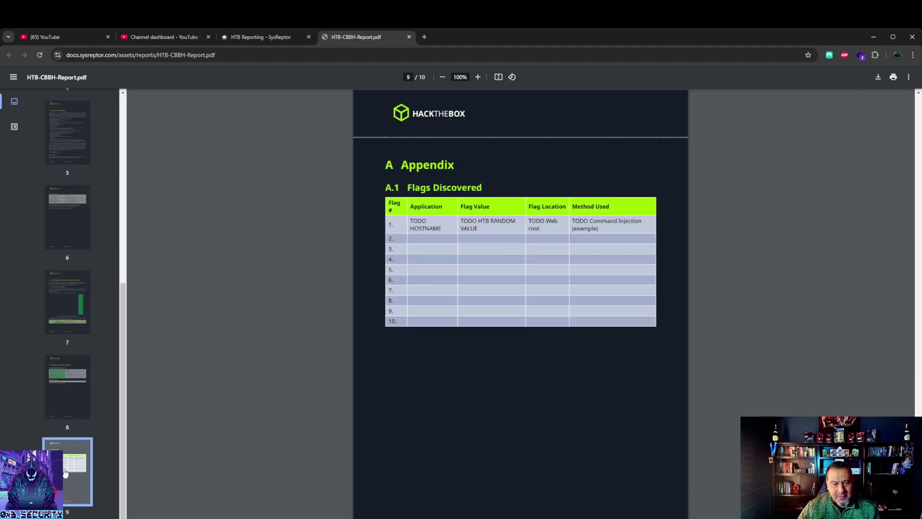
Step: Revisit the In Scope Assets and Appendix pages, then return to the HTB Reporting docs
left_click(68, 323)
left_click(68, 246)
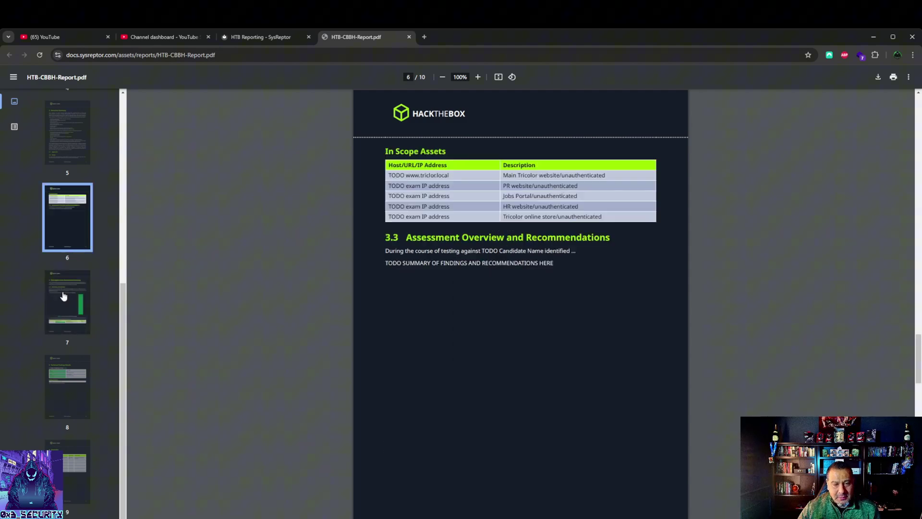
scroll(64, 346, "down", 1)
left_click(62, 356)
left_click(68, 434)
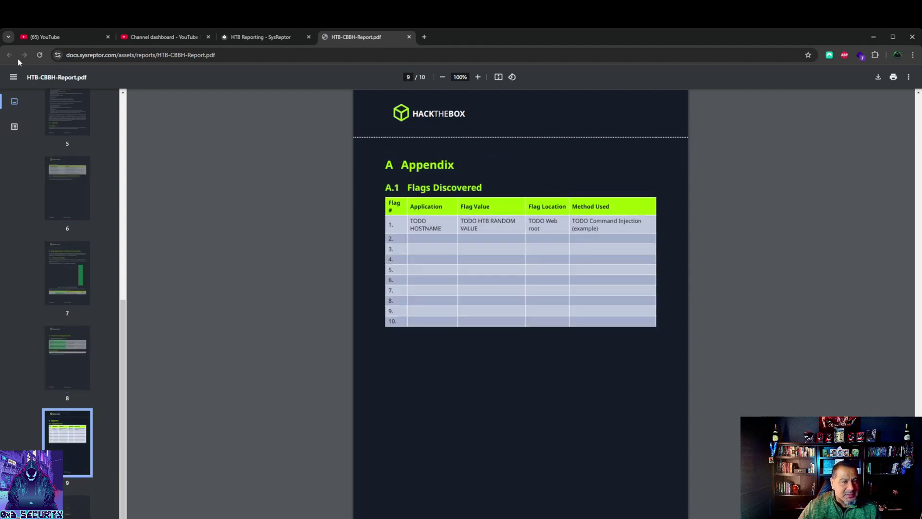
left_click(236, 39)
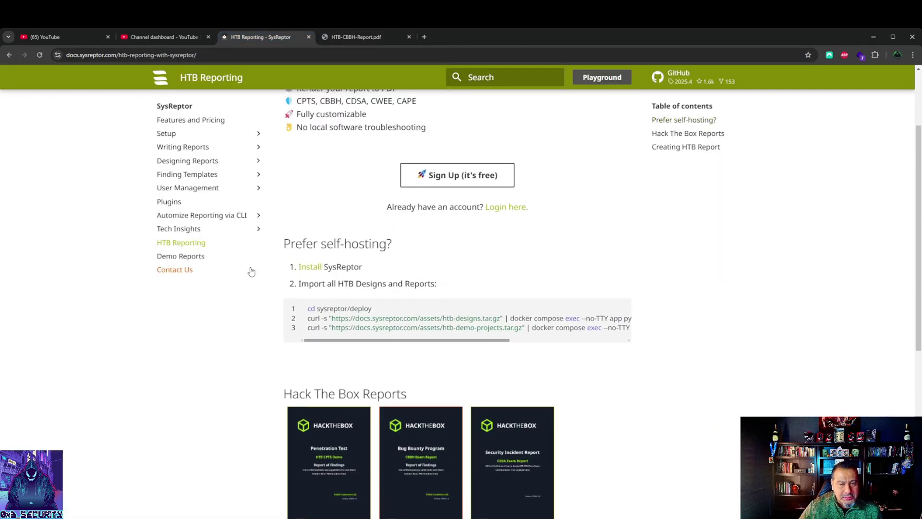
Step: Go to the free SysReptor portal and open the CBBH Exam Report project
scroll(252, 272, "up", 2)
left_click(433, 297)
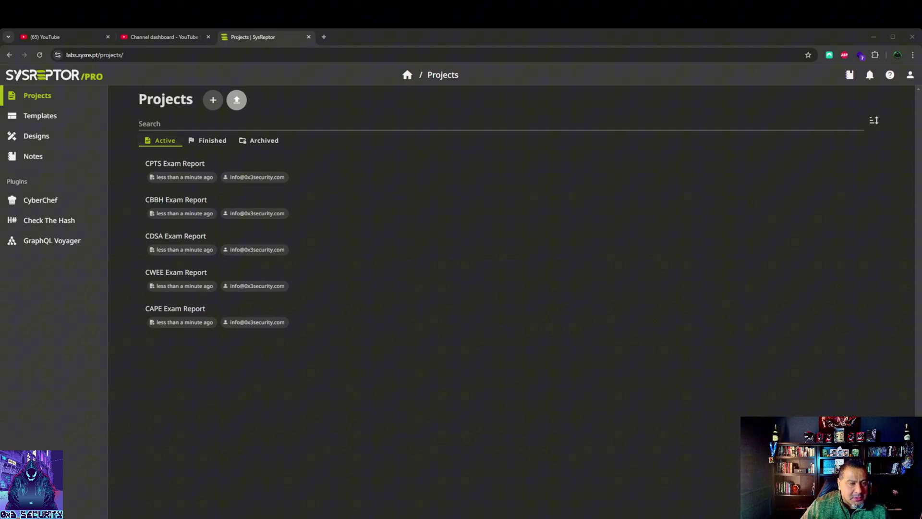
left_click(184, 216)
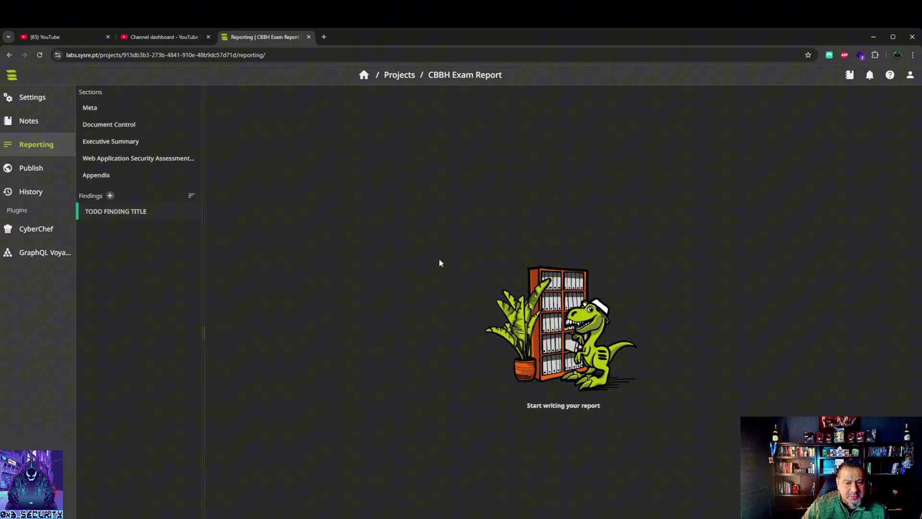
Step: In project settings, inspect the name and confirm the design is HTB CBBH Report v1.1
left_click(33, 106)
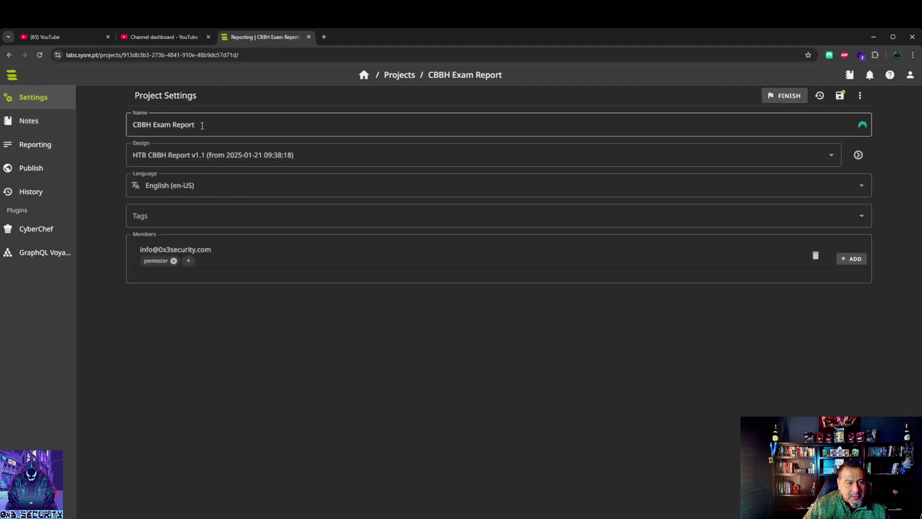
triple_click(202, 125)
left_click(257, 124)
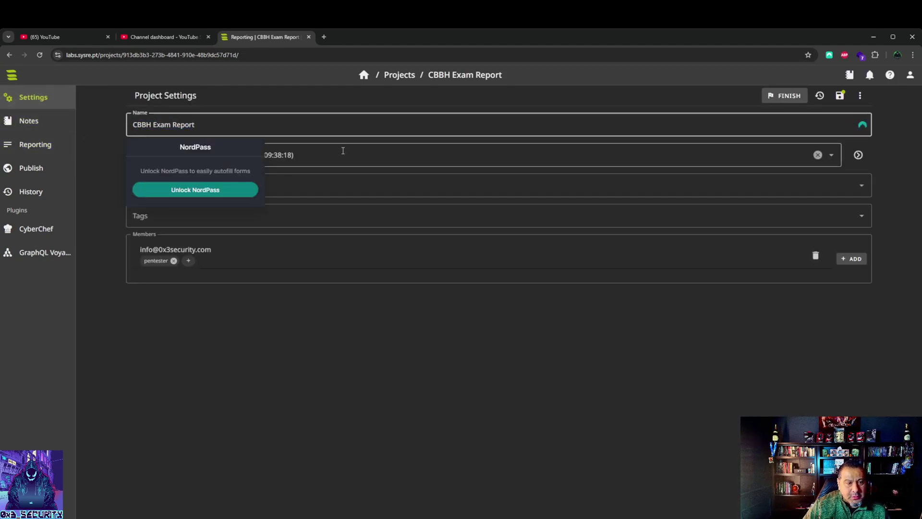
left_click(368, 185)
left_click(333, 158)
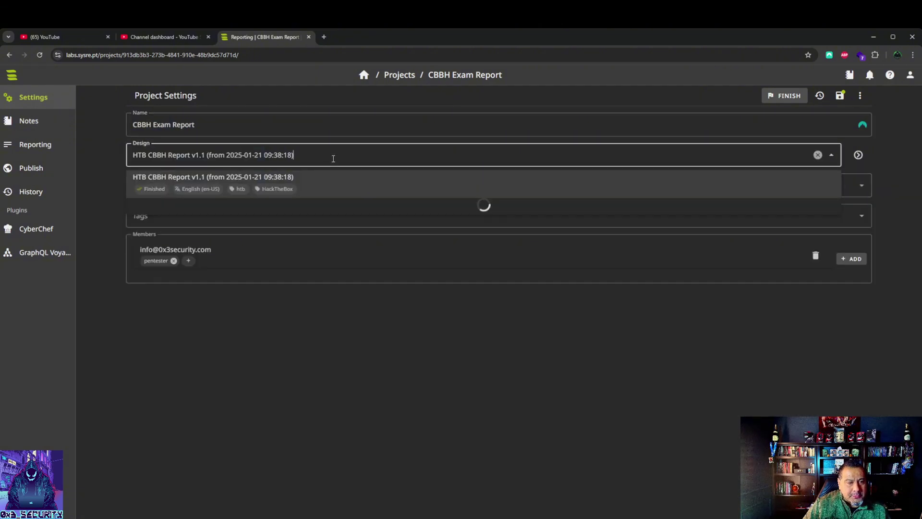
left_click(382, 344)
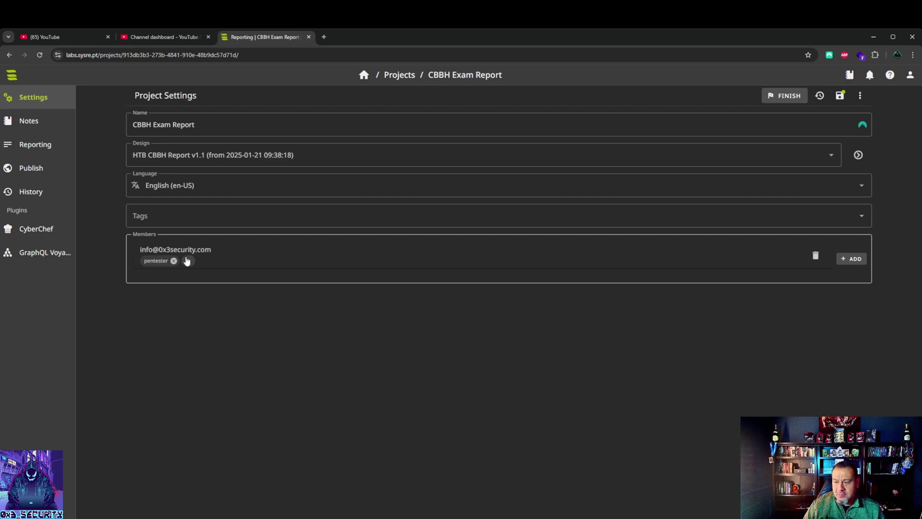
Step: Switch between Notes and Reporting, then open the Meta section's Full Name field
left_click(39, 146)
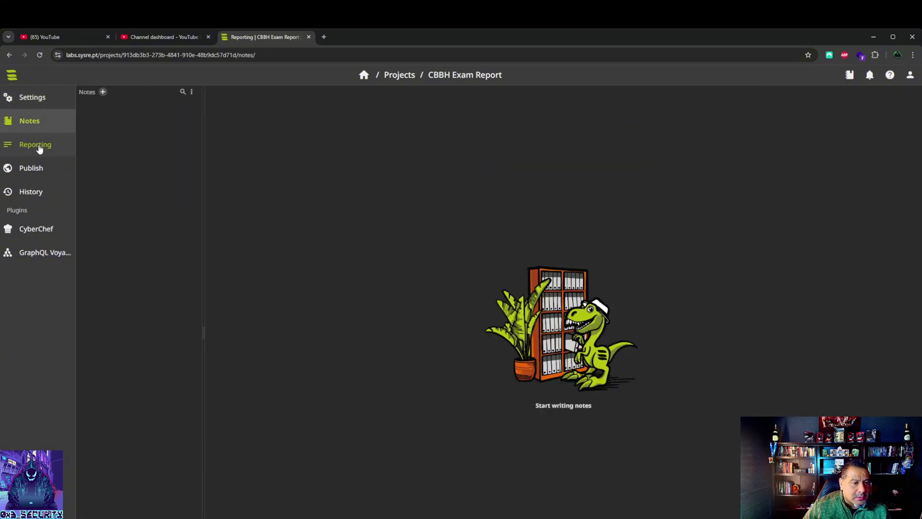
left_click(39, 149)
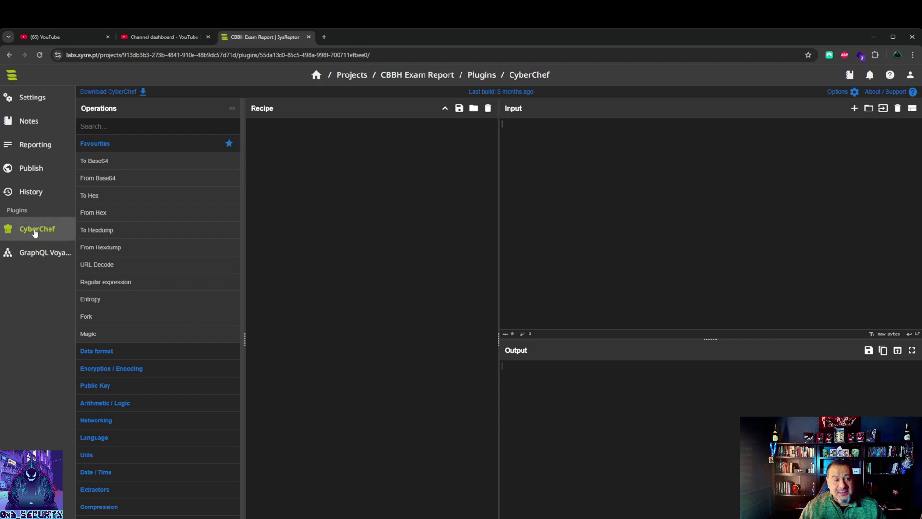
left_click(34, 149)
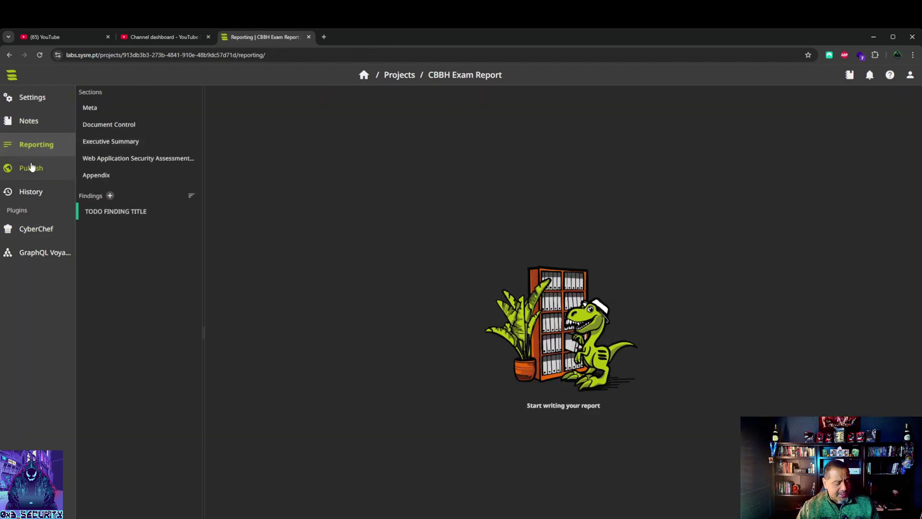
left_click(94, 109)
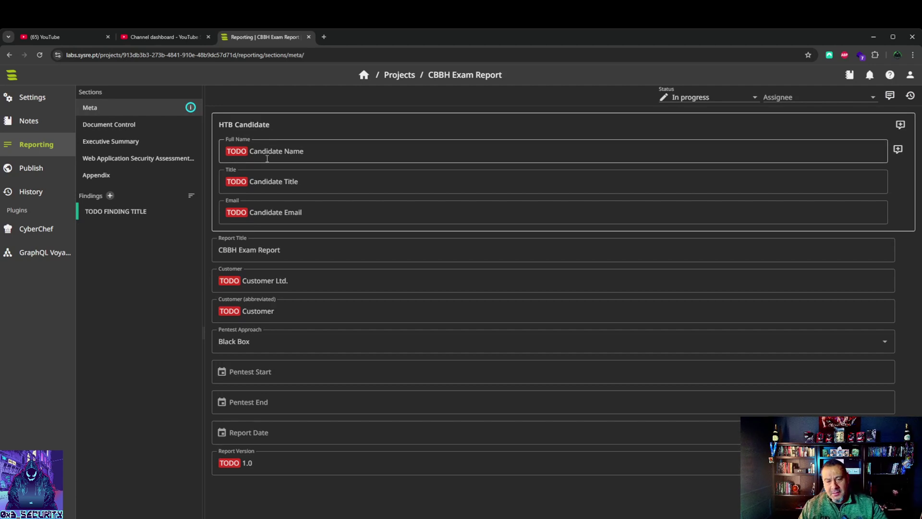
left_click(330, 152)
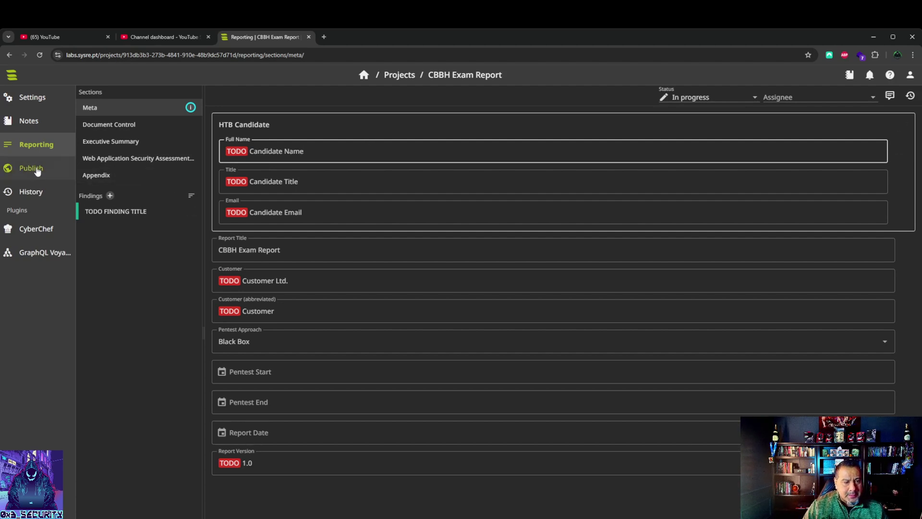
Step: Review the PDF preview and its TODO Candidate Name placeholder, then return to the report sections
left_click(37, 169)
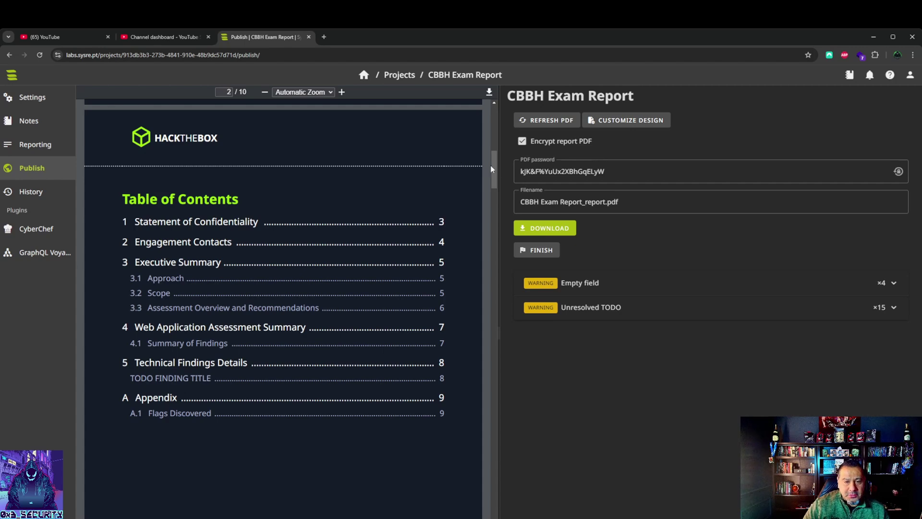
left_click_drag(492, 168, 494, 123)
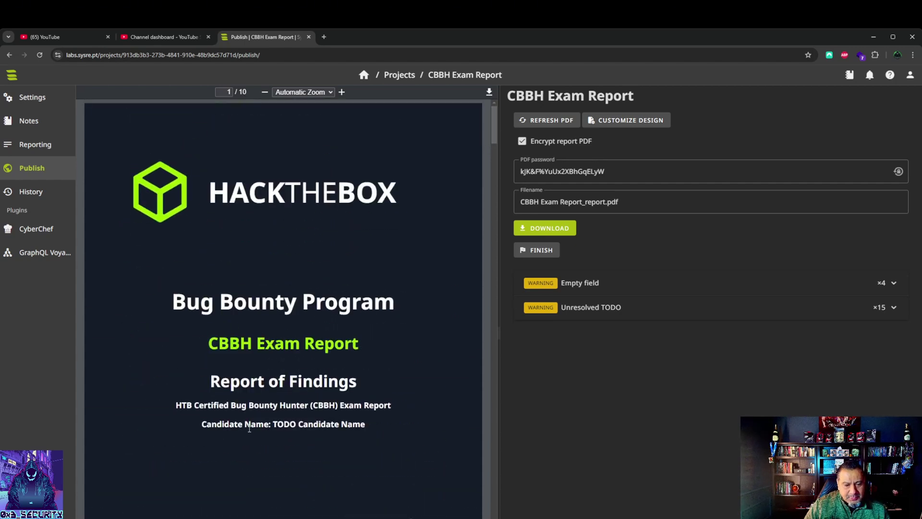
left_click_drag(273, 423, 366, 426)
left_click(304, 516)
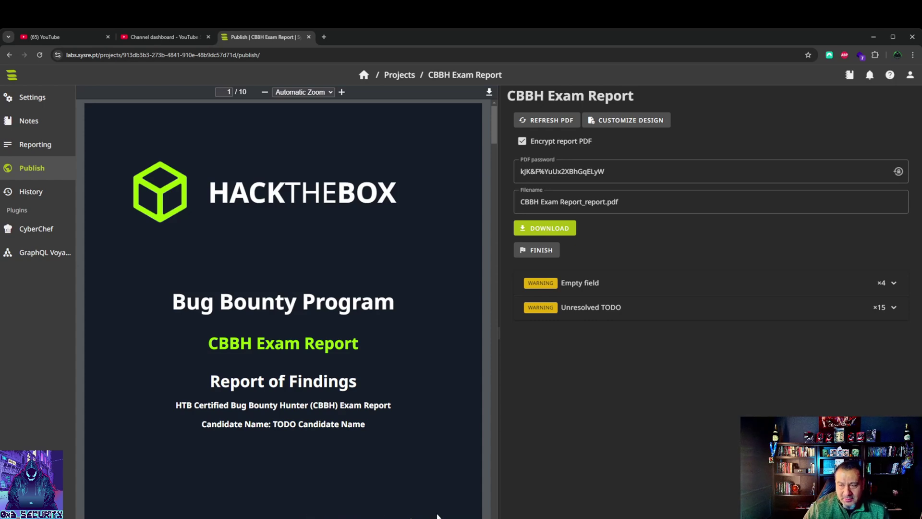
scroll(459, 513, "down", 3)
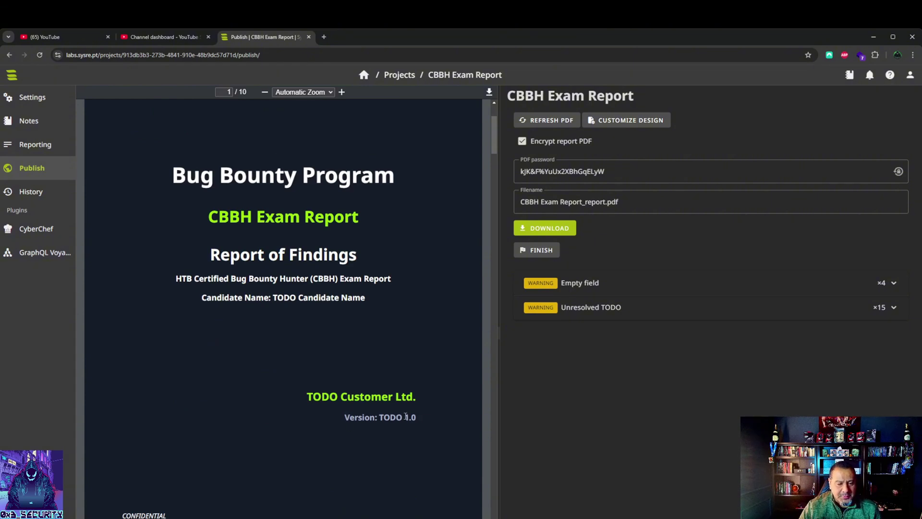
scroll(313, 462, "down", 10)
scroll(149, 258, "up", 10)
left_click(43, 145)
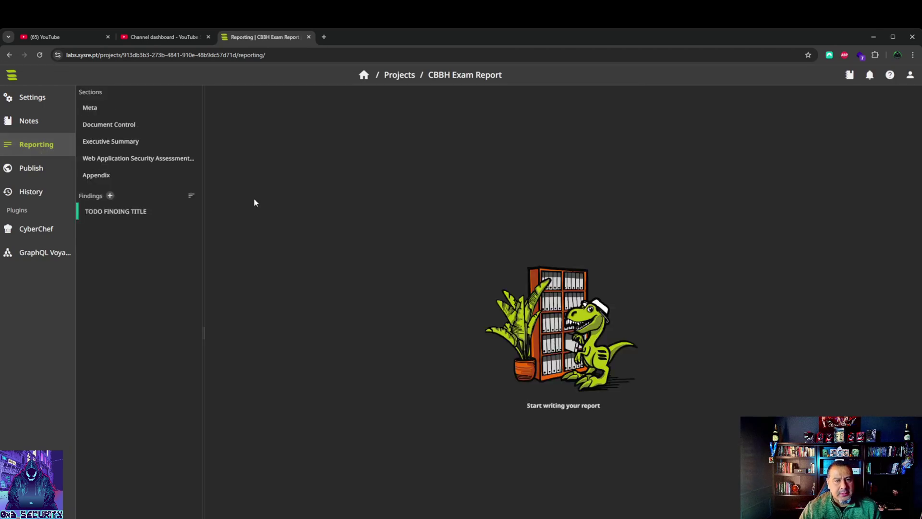
Step: Fill in the candidate's full name, the title Red Team Operator, and the candidate's email
left_click(88, 107)
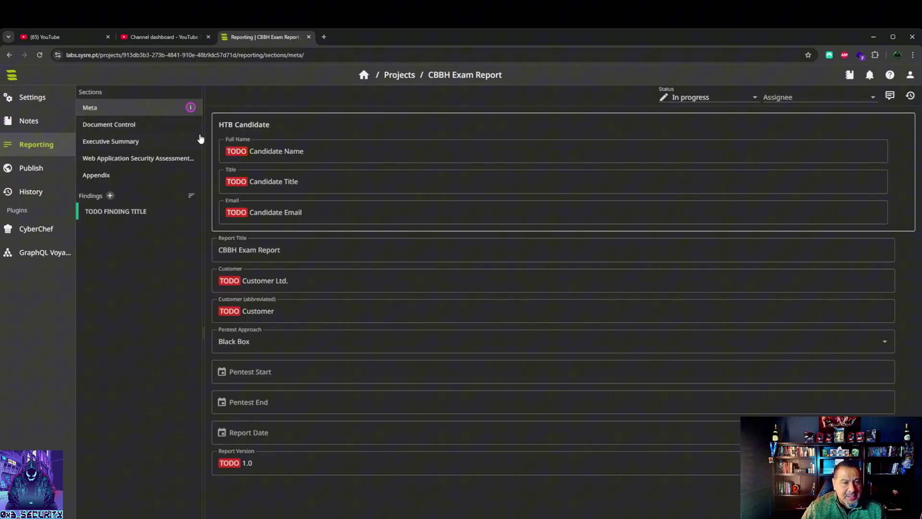
left_click_drag(327, 155, 210, 156)
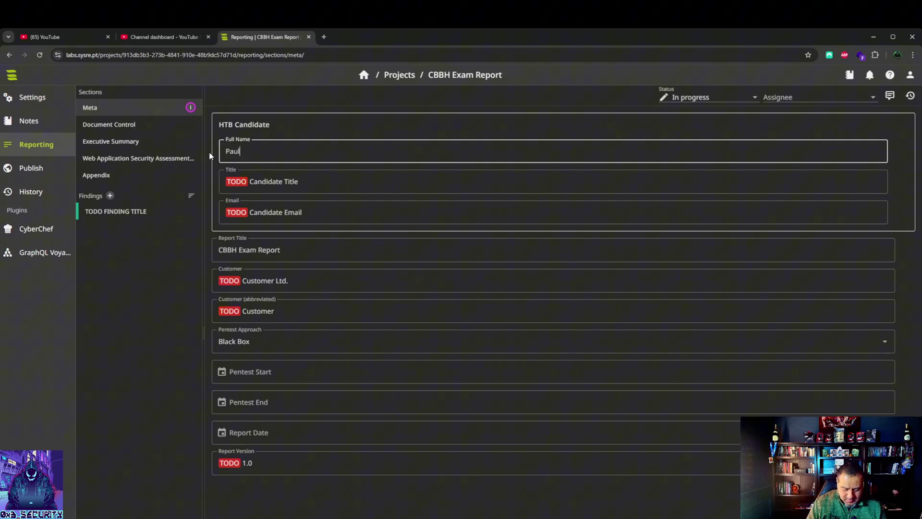
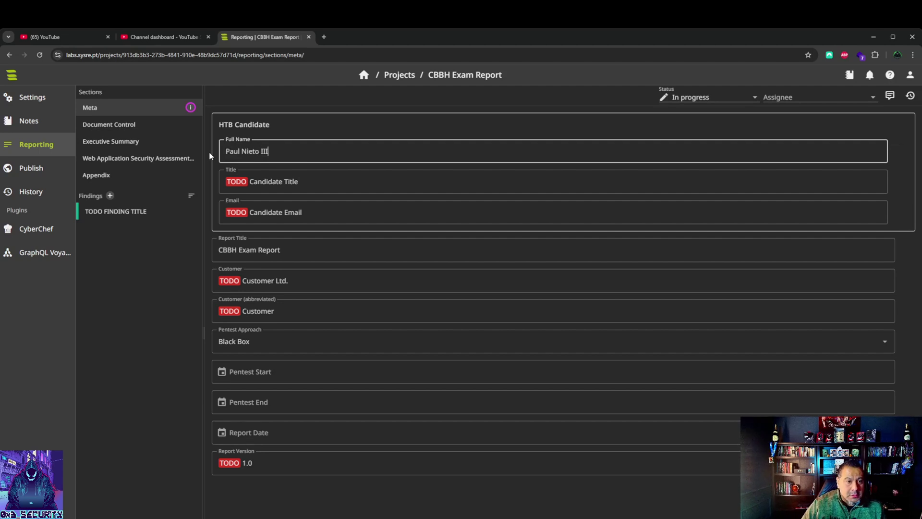
key("Tab")
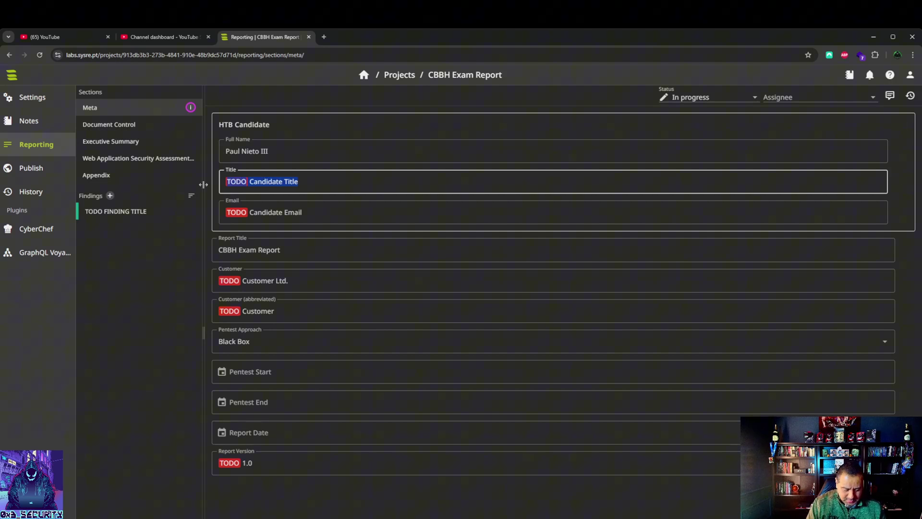
type("Red Team Operator")
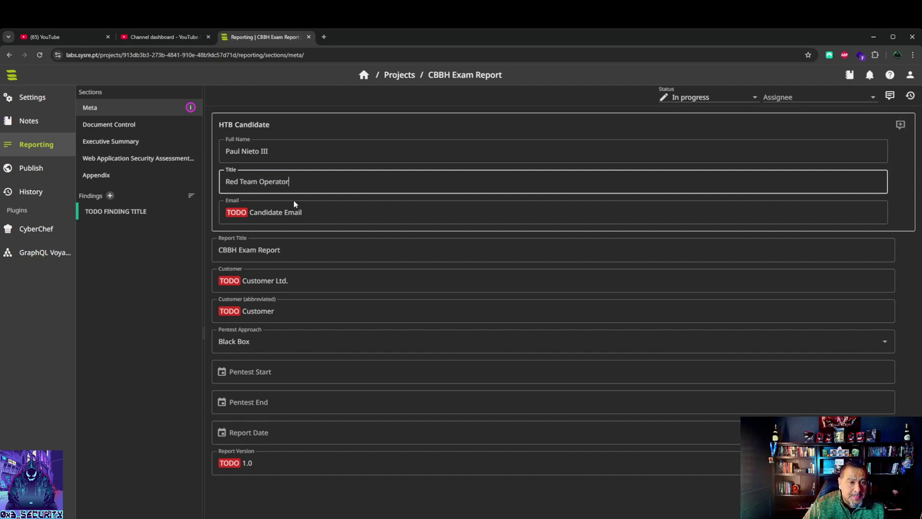
key("Tab")
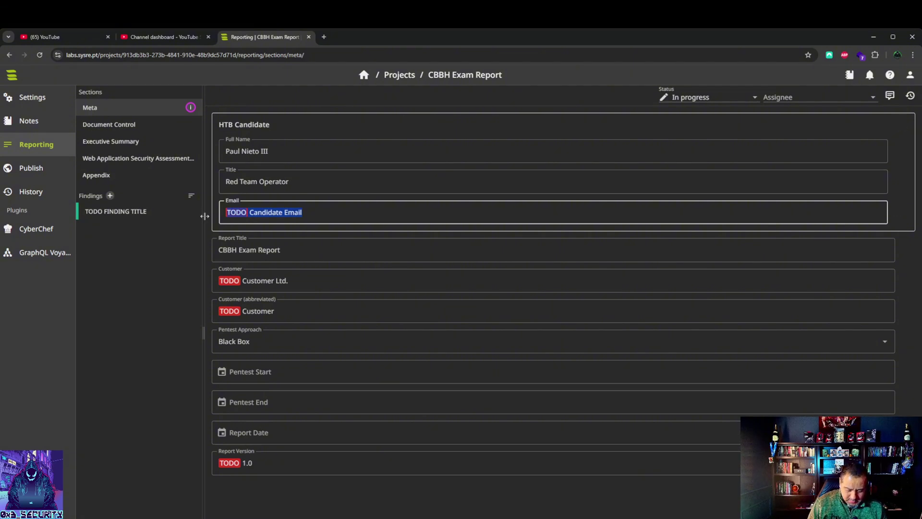
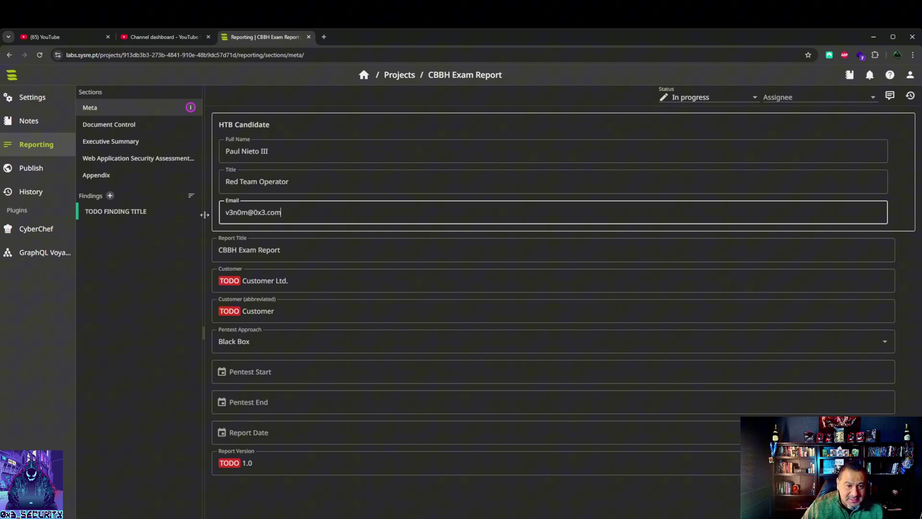
Step: Set customer to Tesla, abbreviation TSLA, and report version to Version 2.0
key("Tab")
key("Tab")
key("ctrl+a")
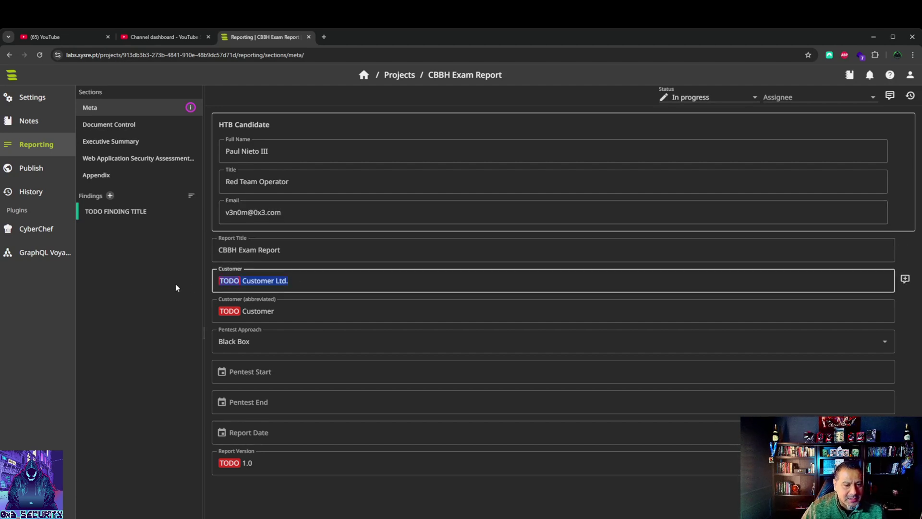
type("Tesla")
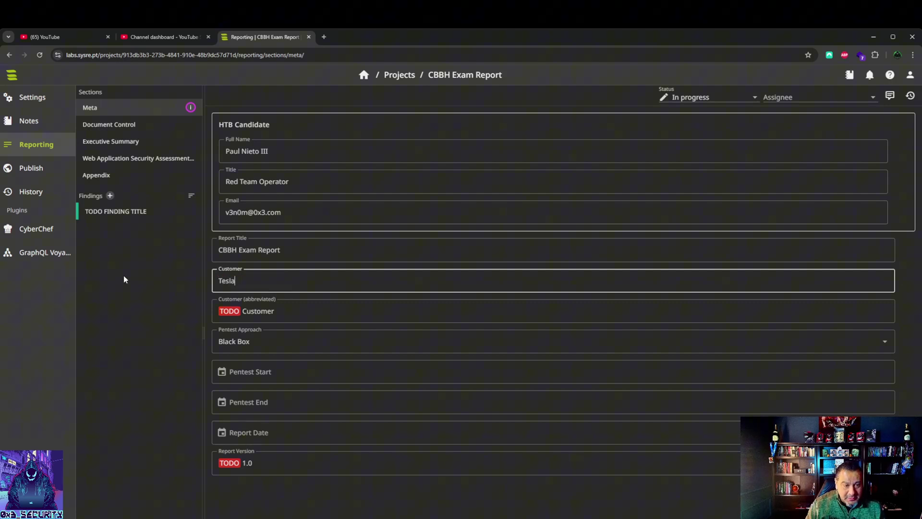
left_click_drag(274, 311, 197, 315)
type("TSLAS")
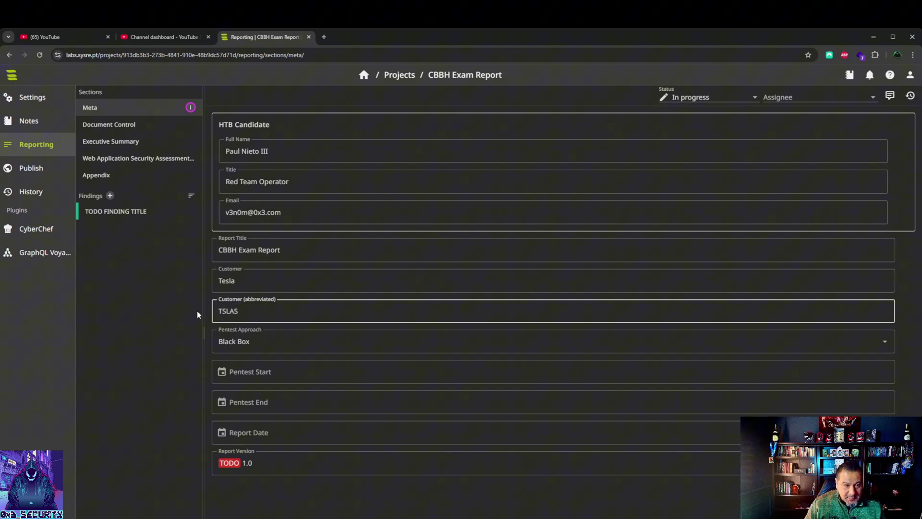
key("BackSpace")
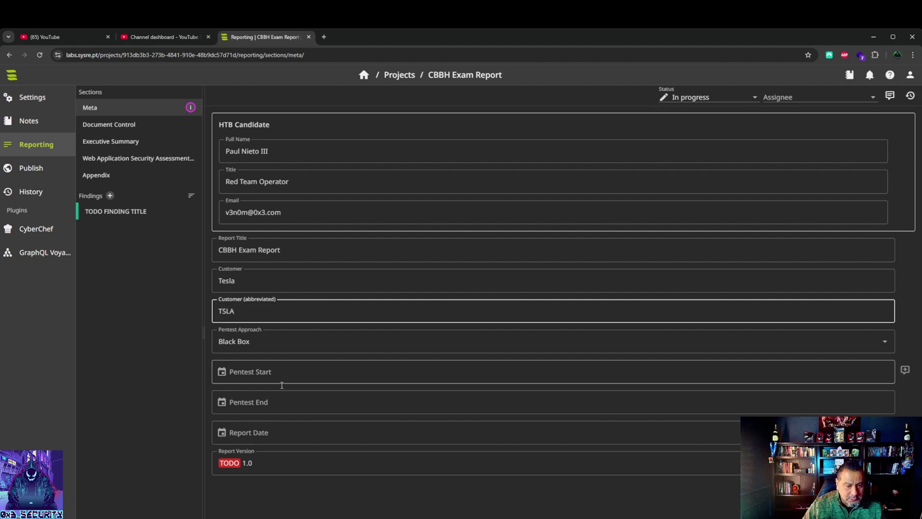
left_click(257, 467)
type("Version 2.0")
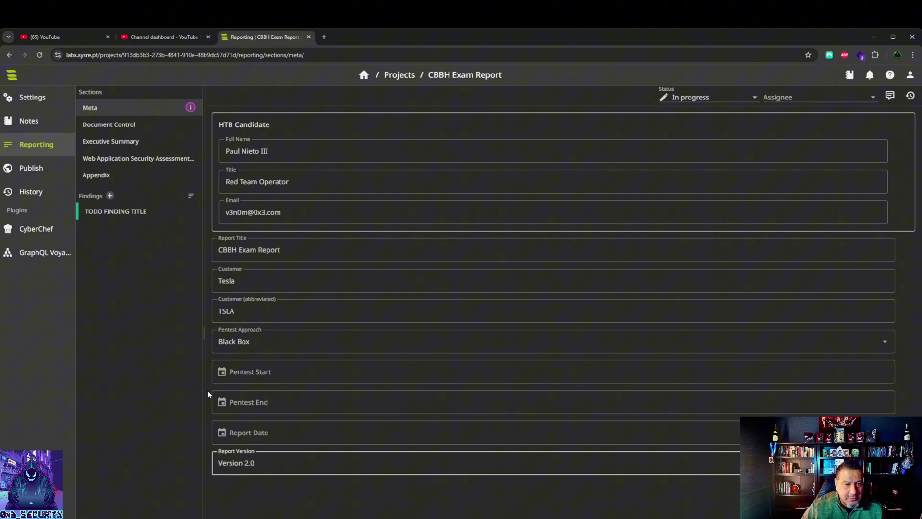
Step: Set Pentest Start to 2025-01-21 and Report Date to 2025-02-28
left_click(265, 378)
left_click(260, 319)
left_click(267, 429)
left_click(352, 287)
left_click(316, 392)
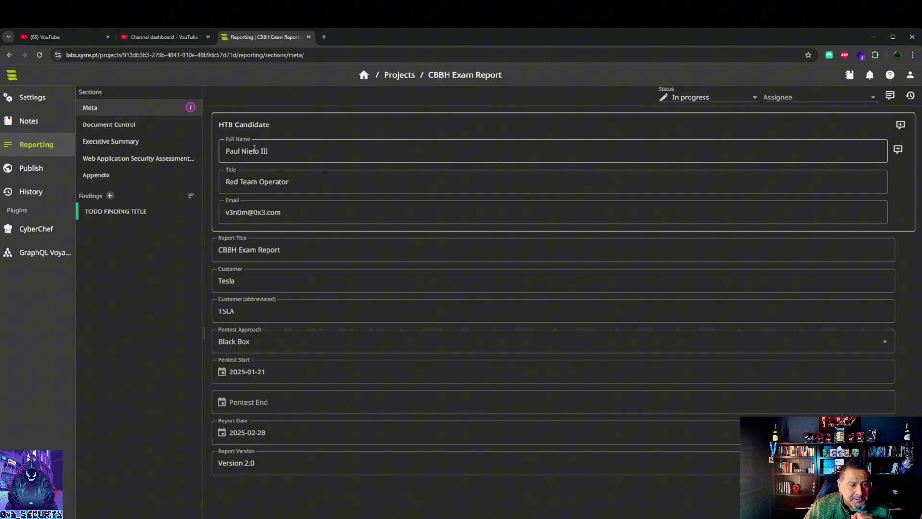
Step: Check the PDF preview's cover and Engagement Contacts show Tesla, the date, Version 2.0 and assessor details
left_click(35, 173)
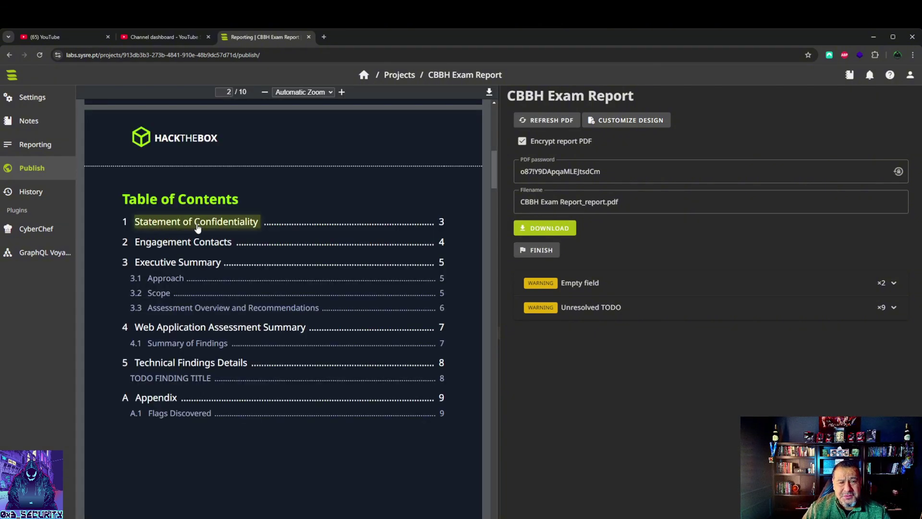
scroll(202, 236, "up", 10)
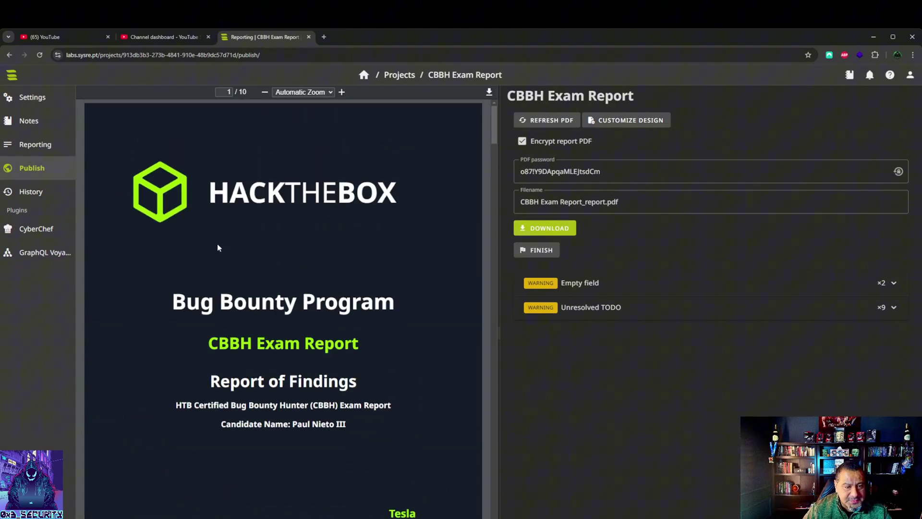
scroll(217, 252, "down", 3)
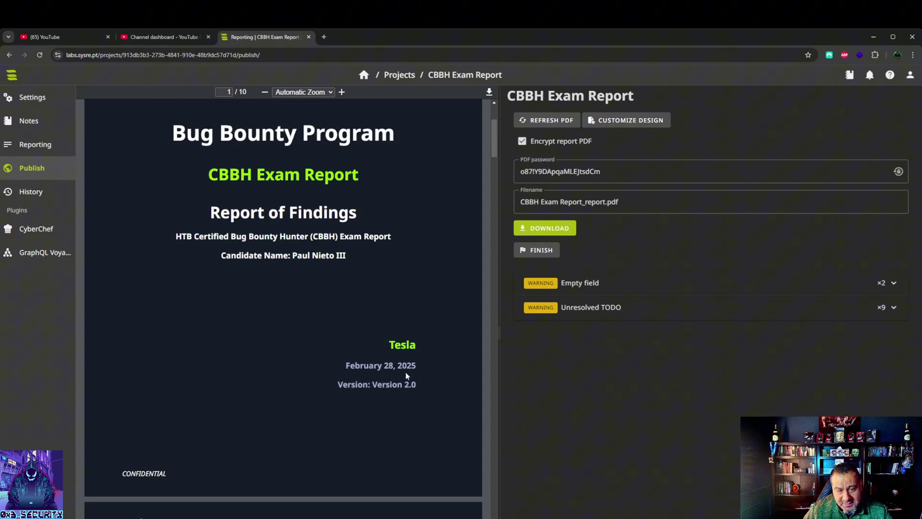
left_click_drag(294, 255, 387, 258)
scroll(277, 328, "down", 4)
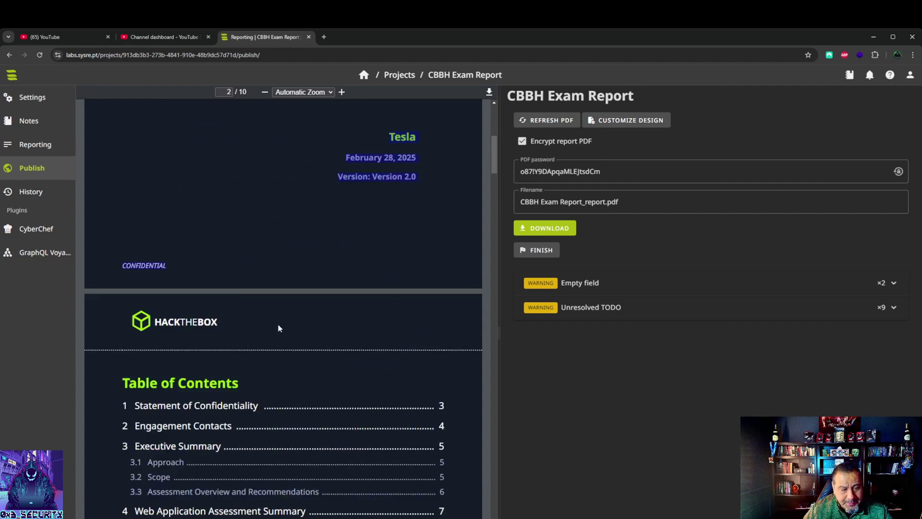
scroll(278, 328, "down", 20)
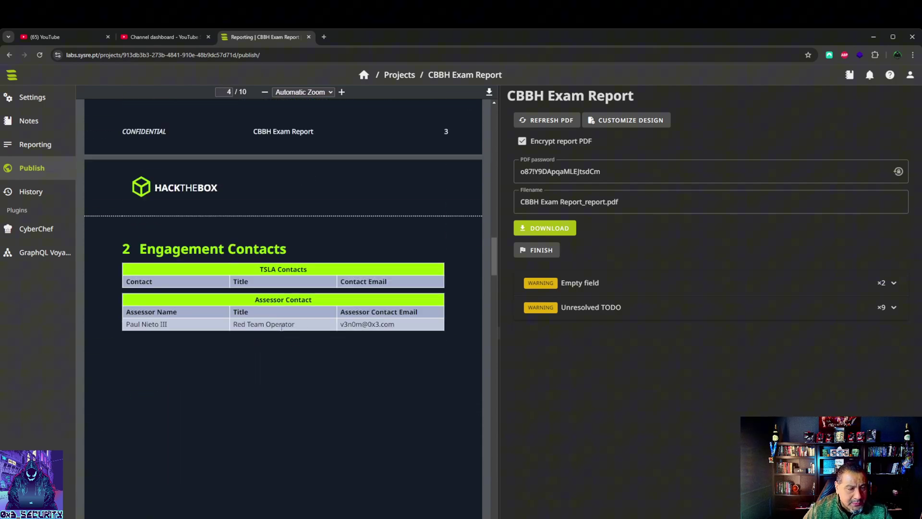
left_click_drag(126, 327, 173, 331)
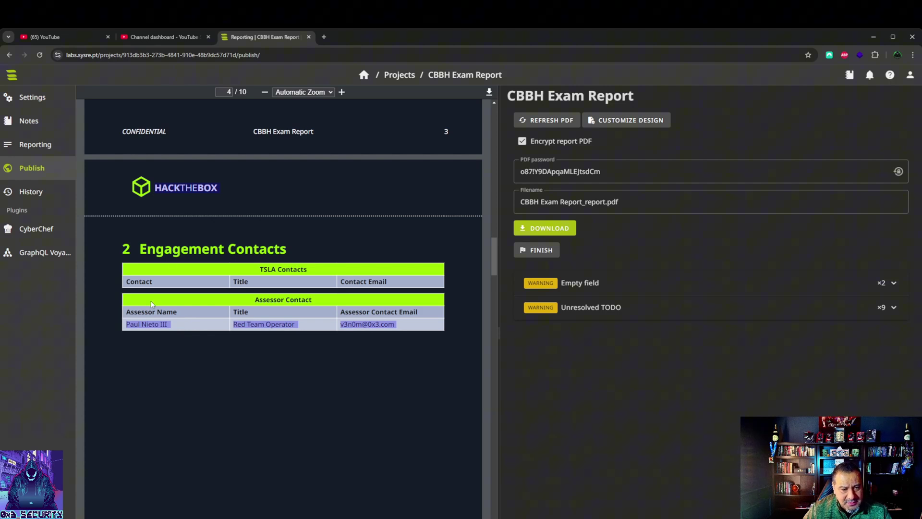
left_click(142, 335)
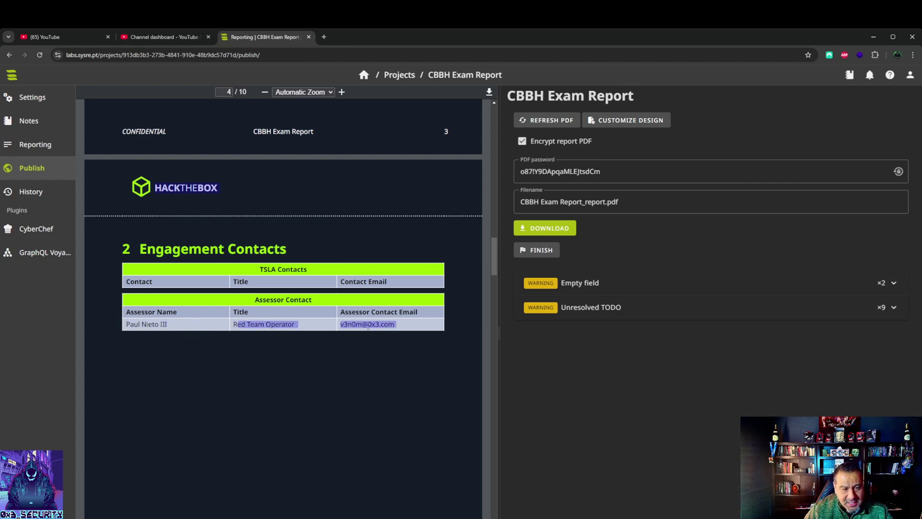
scroll(344, 389, "down", 8)
scroll(343, 389, "down", 3)
scroll(339, 377, "up", 10)
scroll(339, 368, "up", 9)
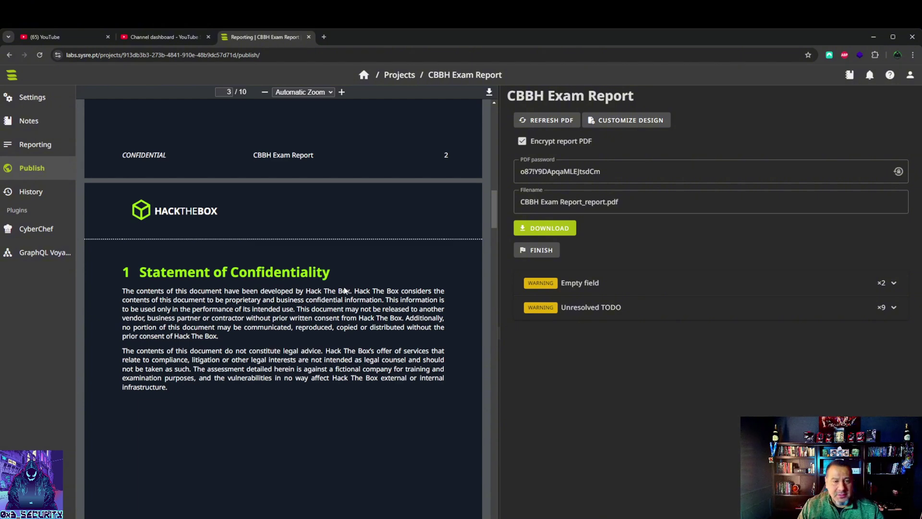
left_click_drag(493, 212, 474, 148)
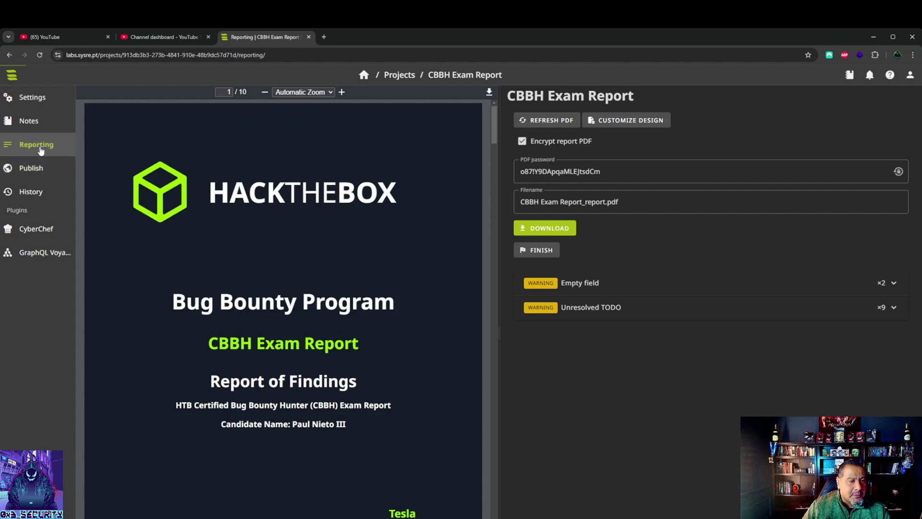
Step: Open the placeholder TODO FINDING TITLE finding and inspect its title
left_click(37, 146)
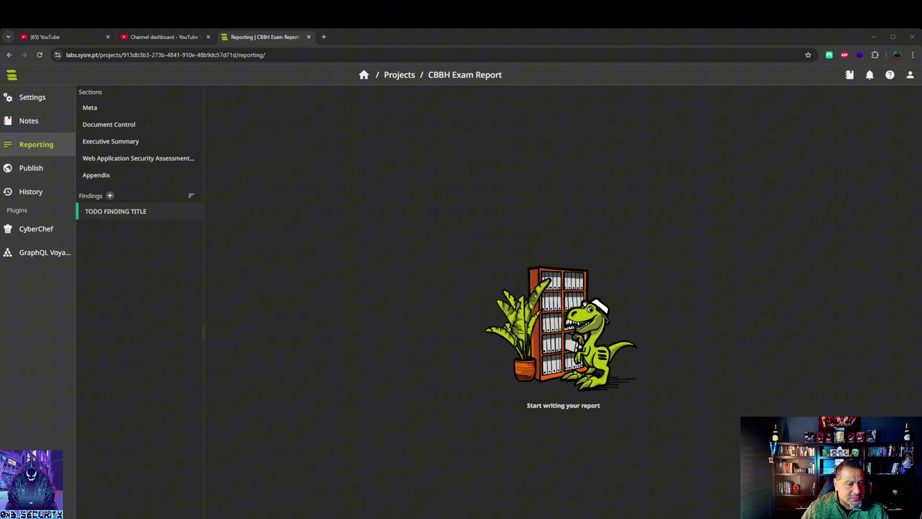
left_click(120, 214)
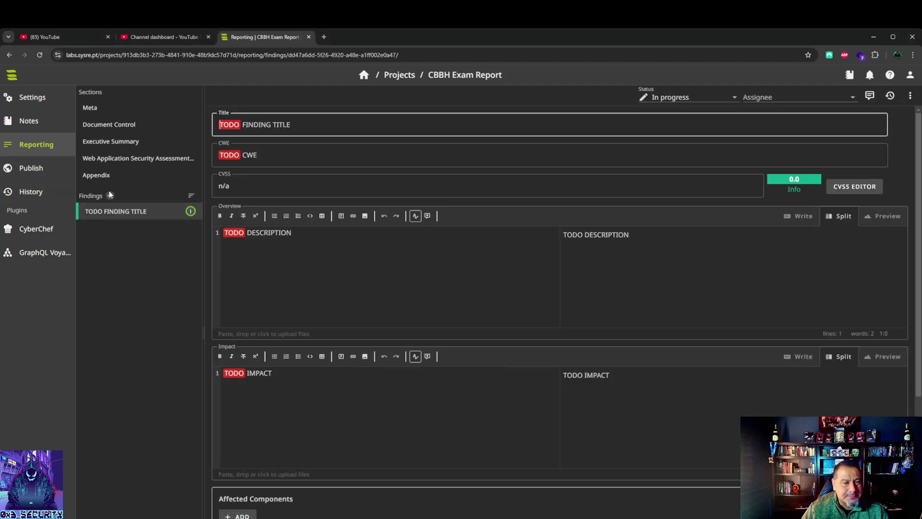
triple_click(315, 122)
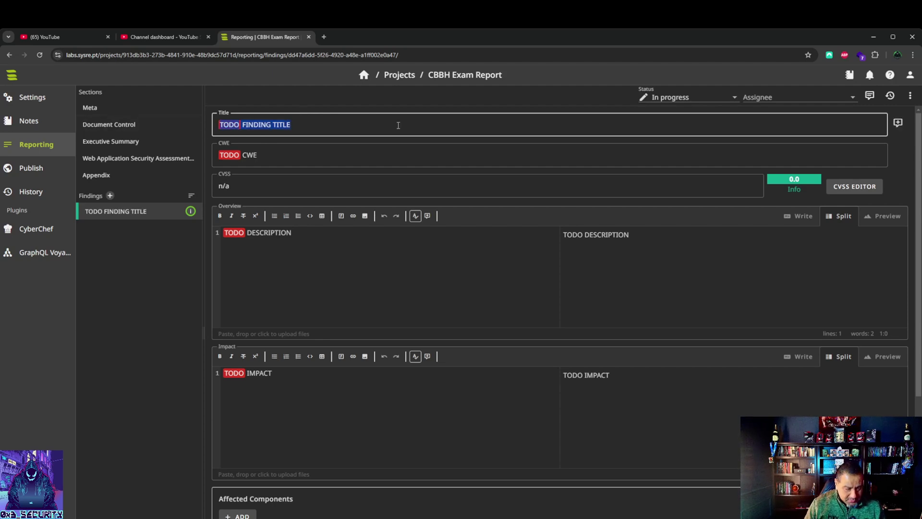
left_click(106, 319)
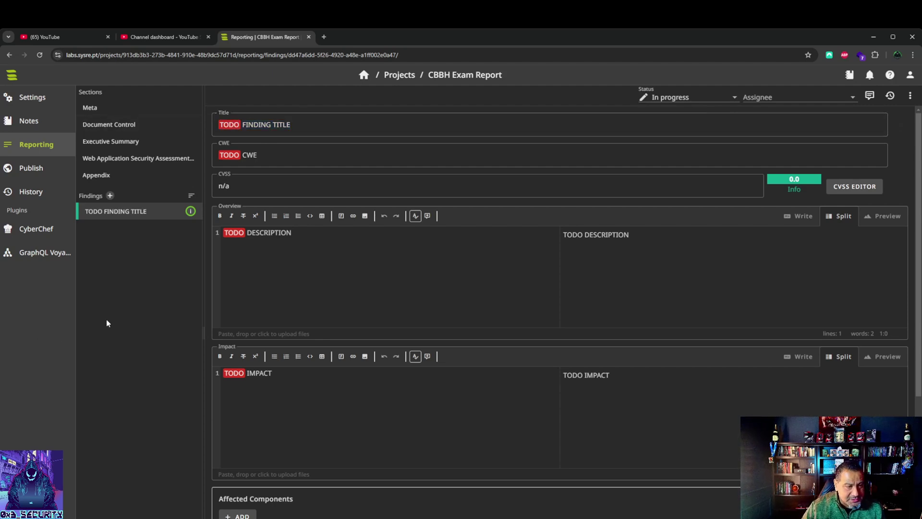
Step: Add a finding from the SQL Injection (SQLi) template
left_click(110, 196)
left_click(583, 327)
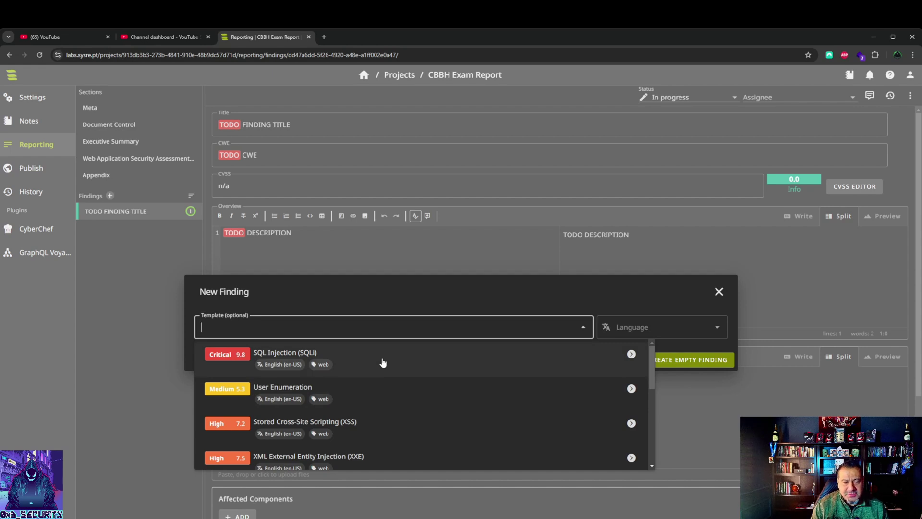
scroll(360, 391, "down", 3)
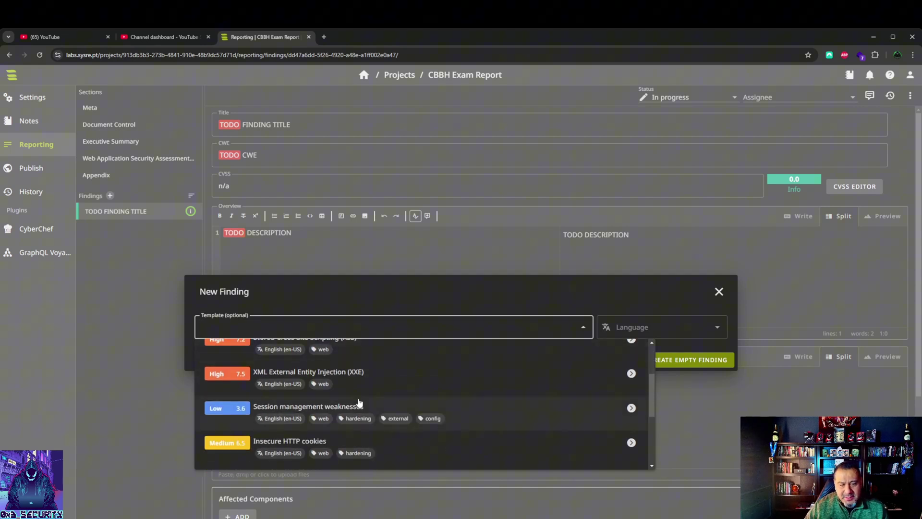
scroll(351, 404, "down", 2)
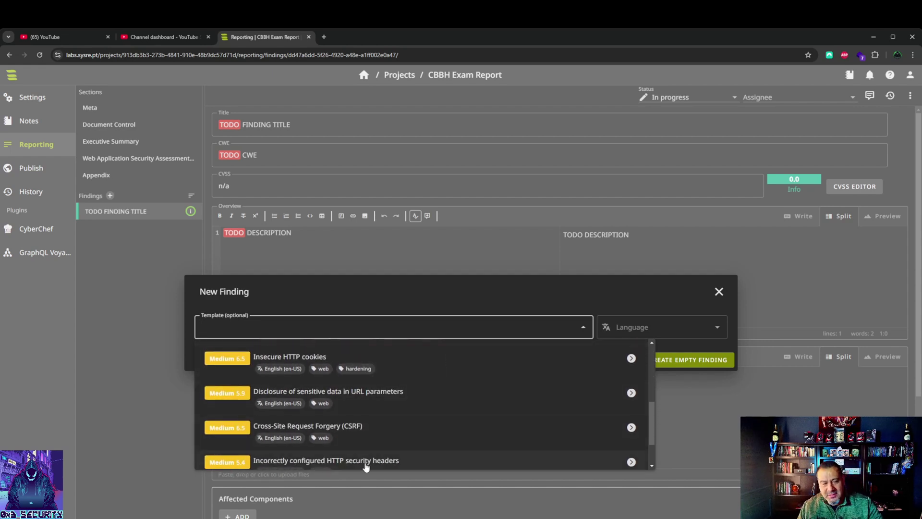
scroll(369, 462, "up", 5)
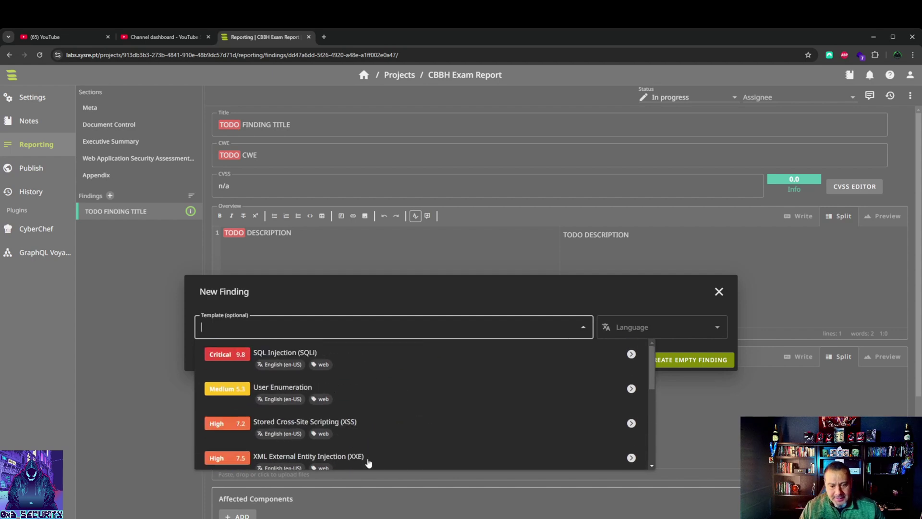
left_click(310, 361)
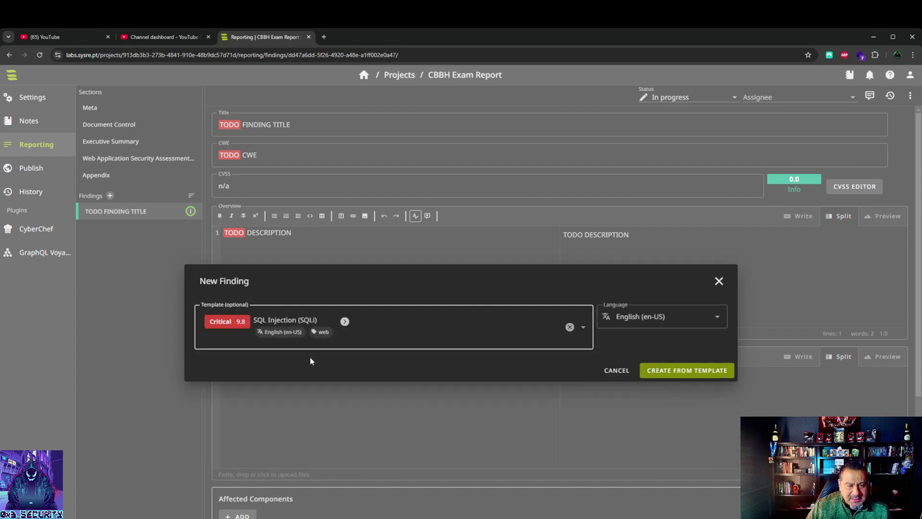
left_click(692, 374)
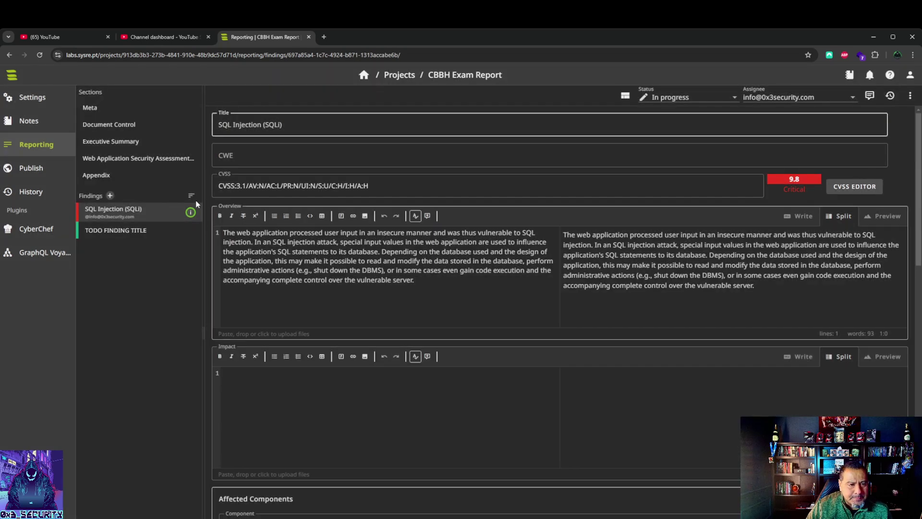
Step: Add a finding from the Cross-Site Request Forgery (CSRF) template
left_click(191, 196)
left_click(110, 196)
left_click(583, 327)
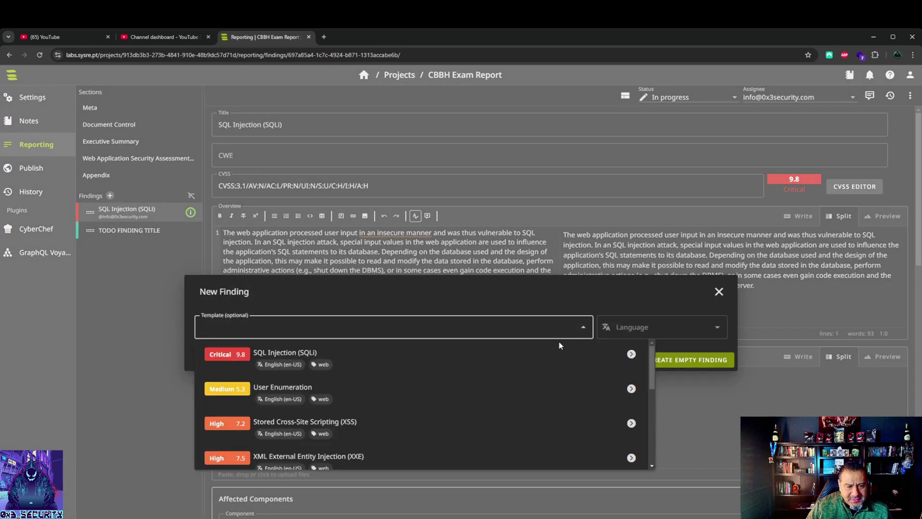
scroll(448, 415, "down", 3)
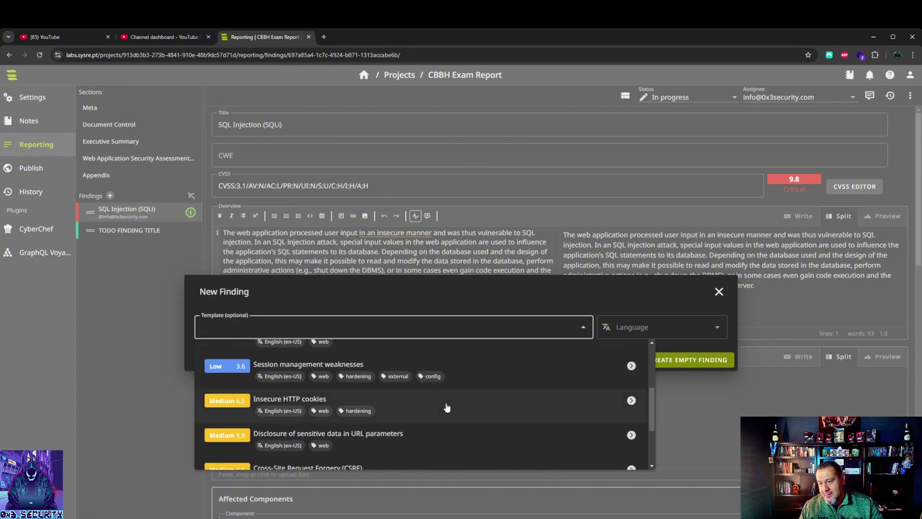
scroll(446, 407, "down", 2)
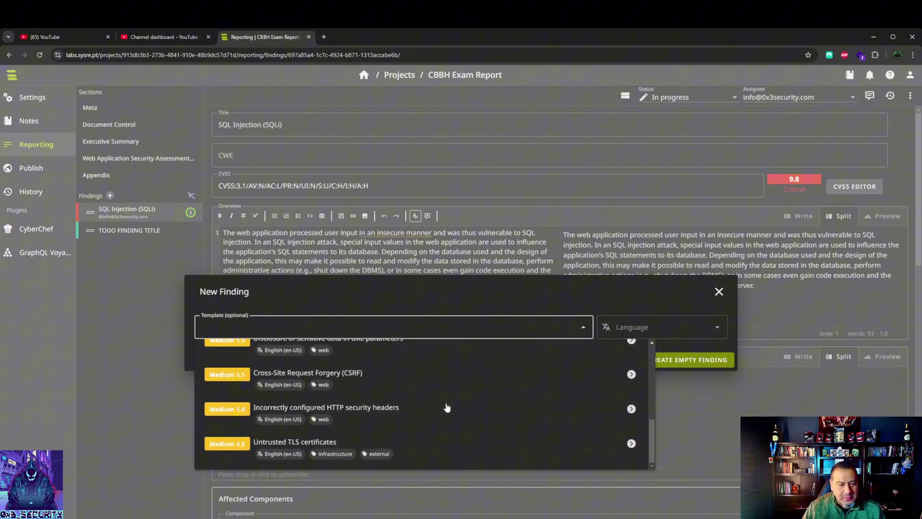
scroll(410, 410, "up", 3)
scroll(387, 421, "down", 3)
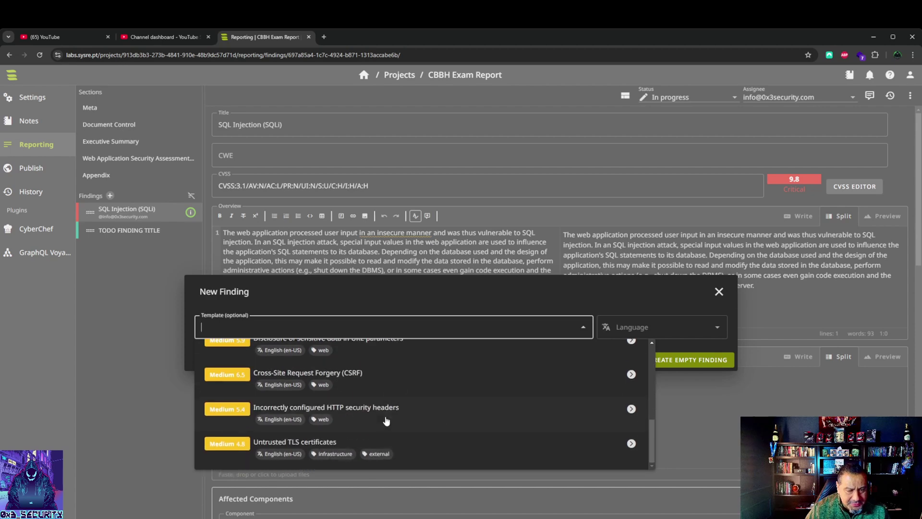
left_click(363, 381)
left_click(670, 370)
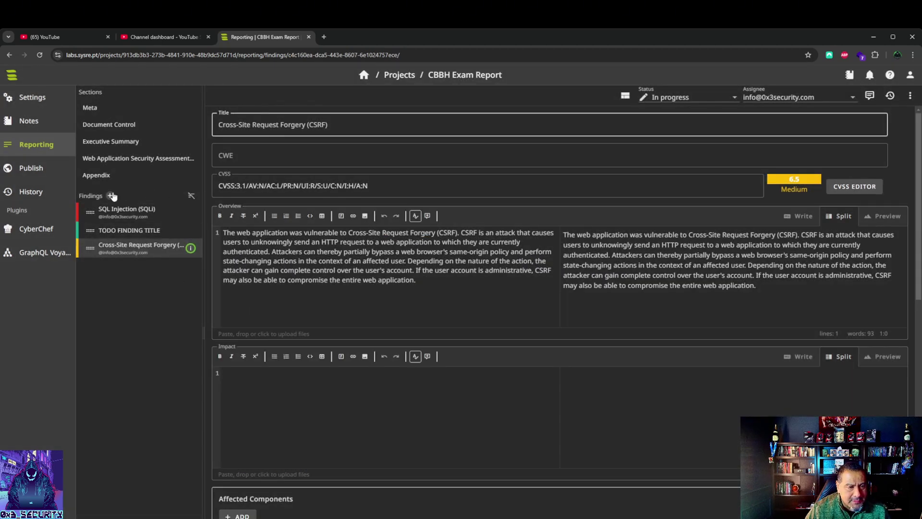
Step: Add a finding from the Session management weaknesses template
left_click(110, 195)
left_click(584, 330)
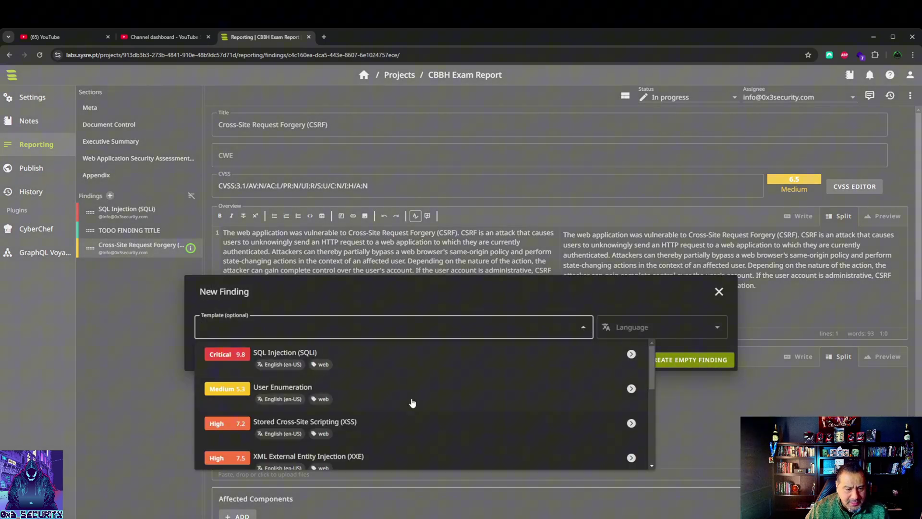
scroll(406, 411, "down", 5)
scroll(404, 413, "up", 5)
scroll(351, 415, "down", 3)
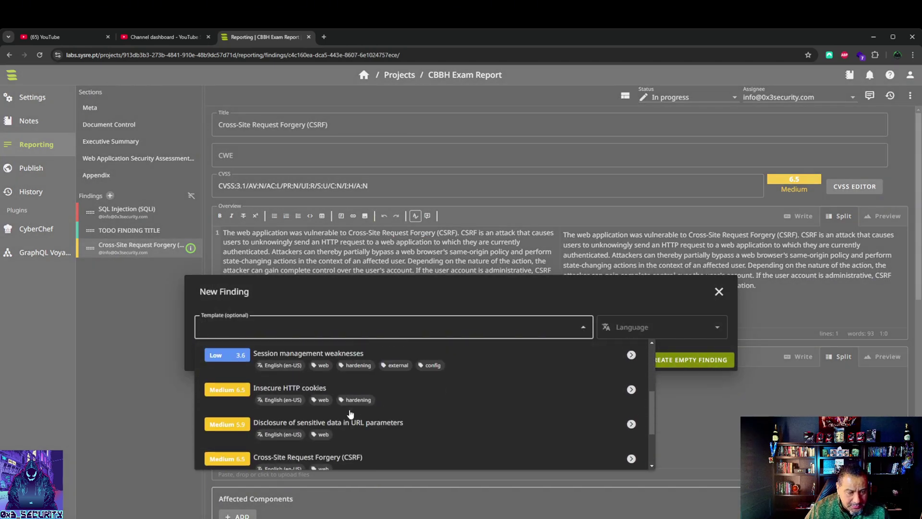
left_click(589, 358)
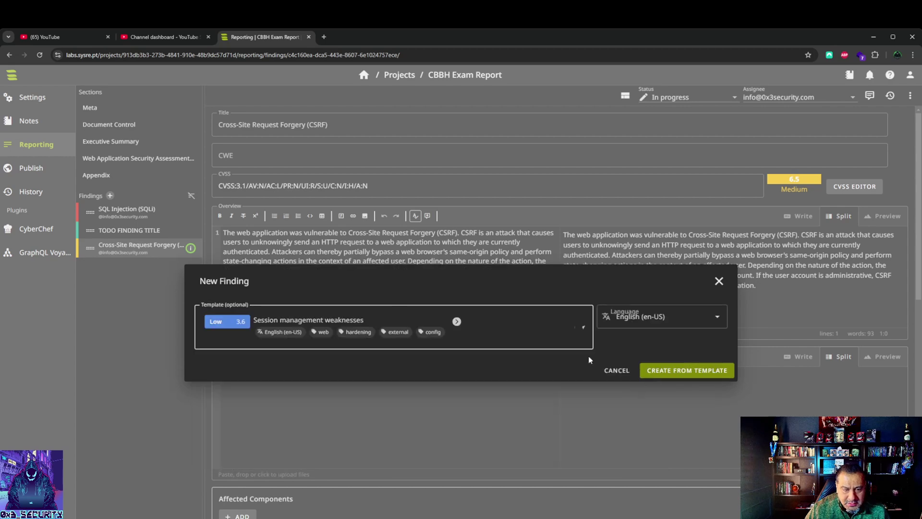
left_click(668, 370)
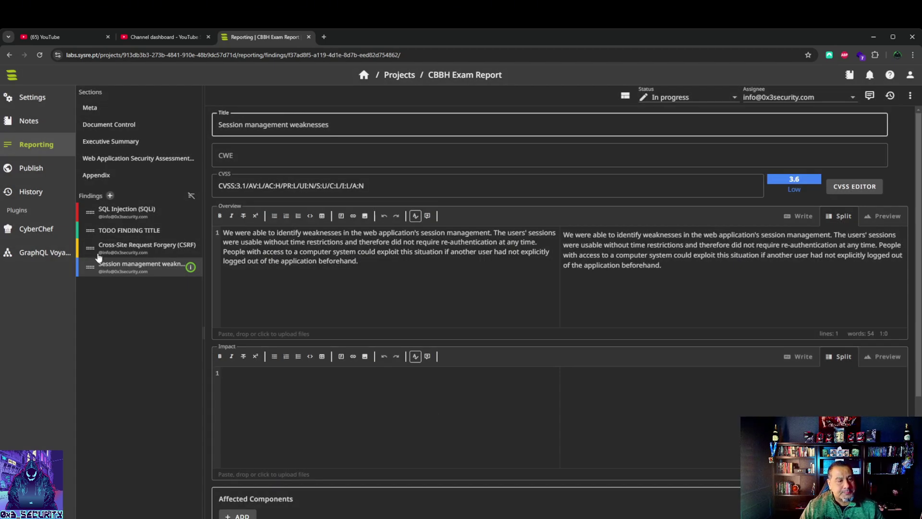
Step: Open the SQLi finding and review its CVSS 3.1 vector, scored 9.8 Critical, in the CVSS editor
left_click(119, 267)
left_click(122, 243)
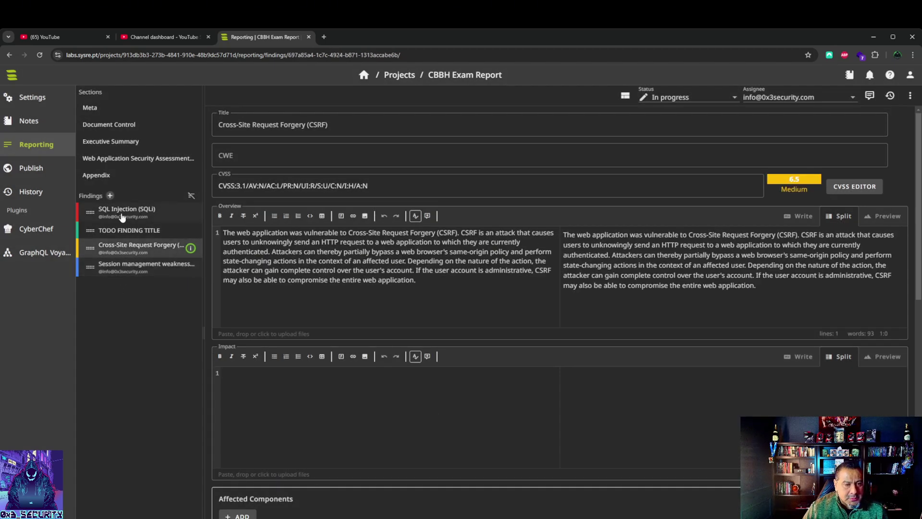
left_click(124, 214)
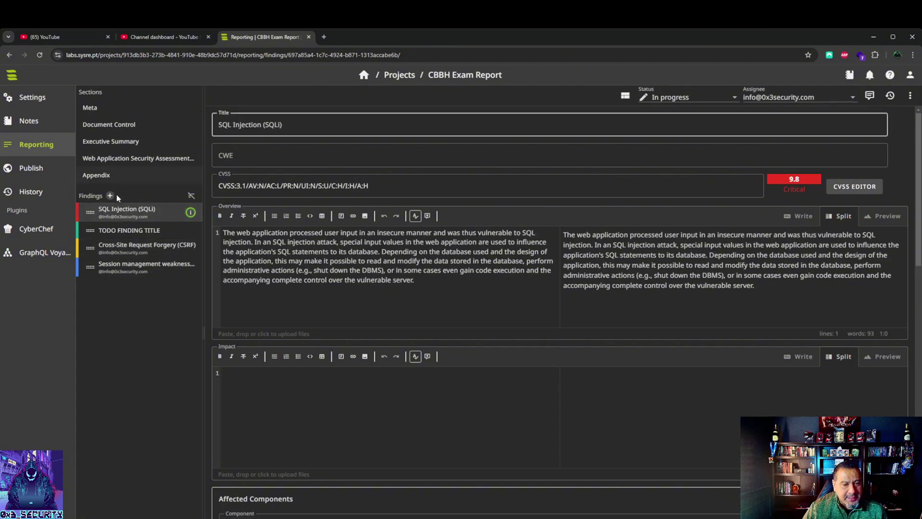
left_click(226, 234)
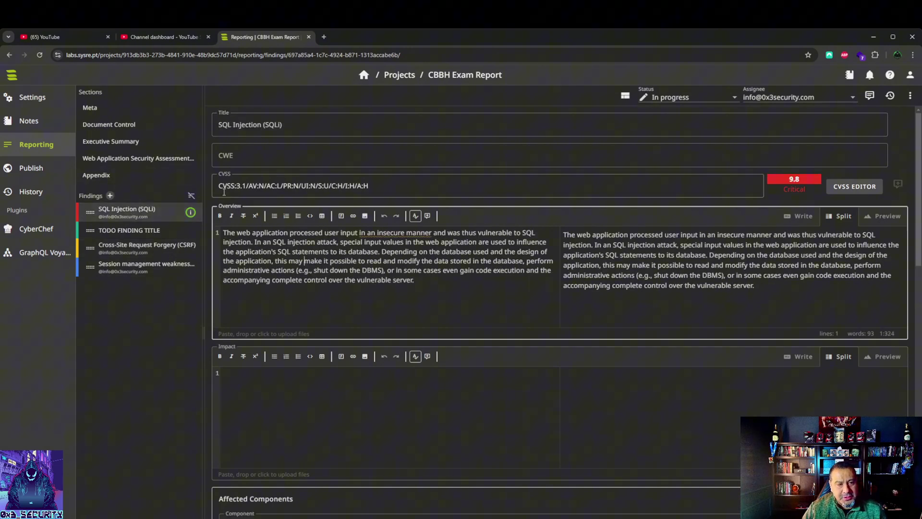
left_click_drag(218, 186, 377, 187)
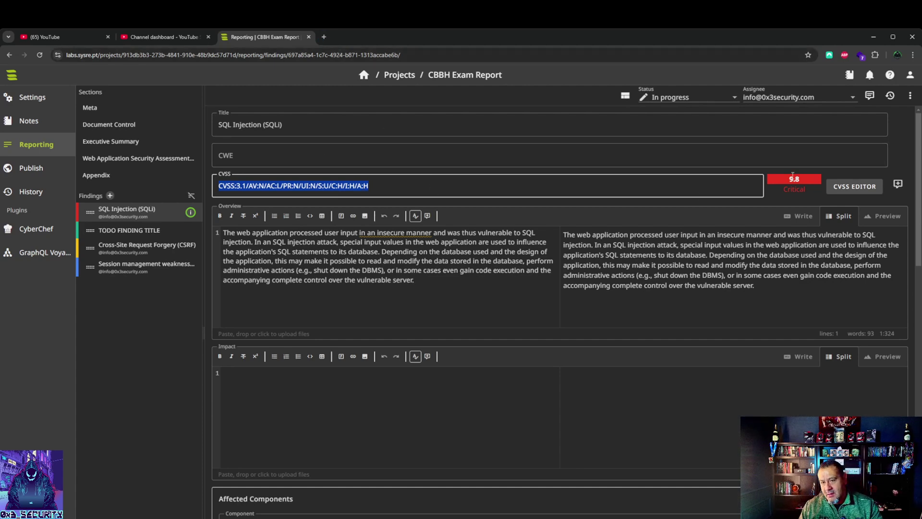
left_click(861, 192)
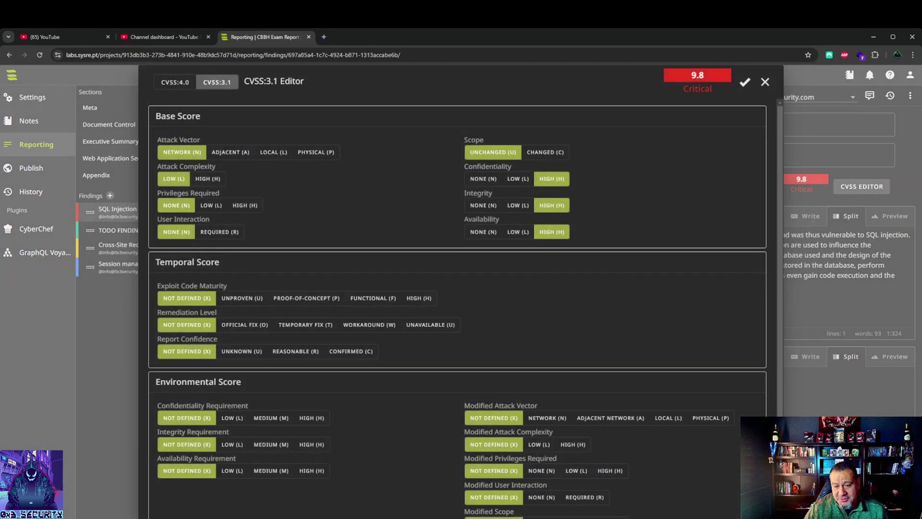
left_click(765, 83)
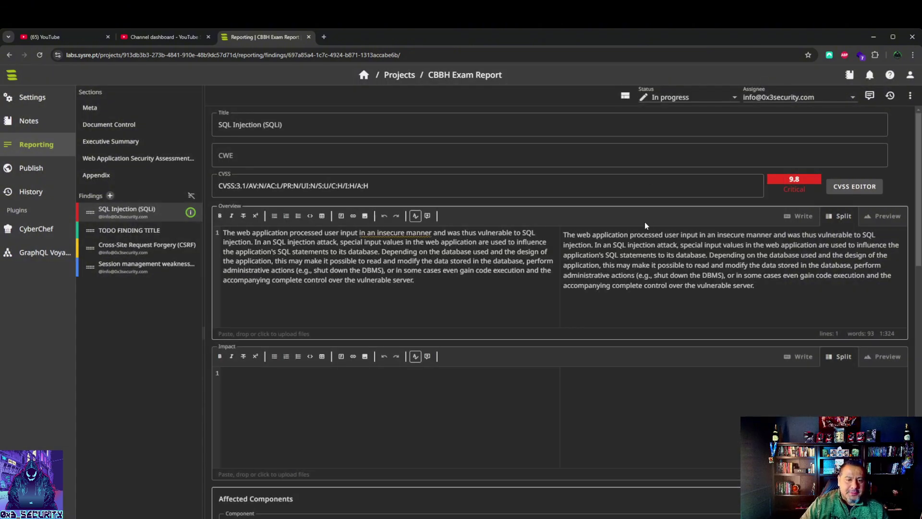
Step: Replace the affected component placeholder with Web Server and check the OWASP cheat-sheet reference URL
scroll(645, 222, "down", 4)
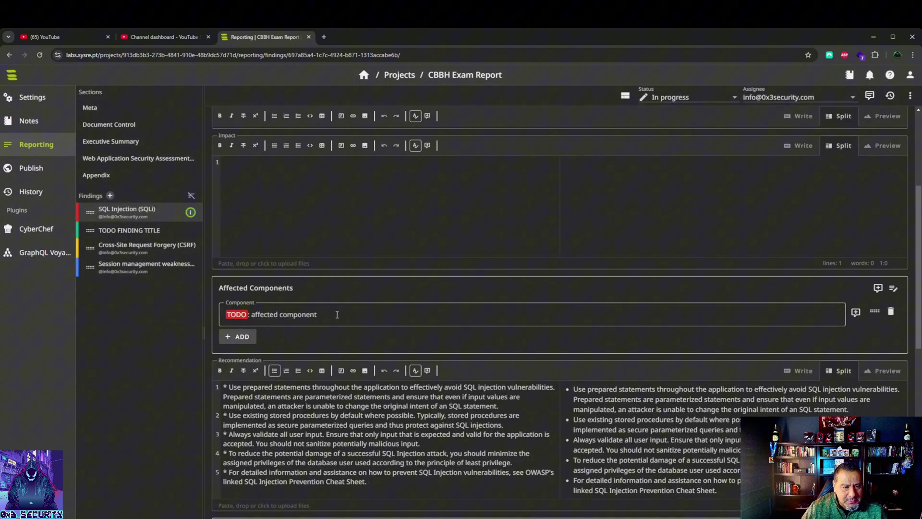
triple_click(337, 315)
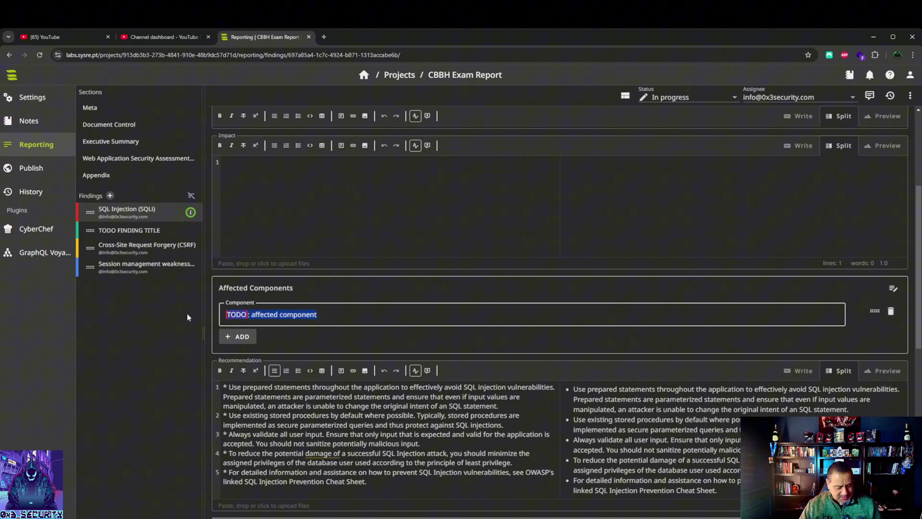
type("Web Server")
scroll(340, 417, "down", 4)
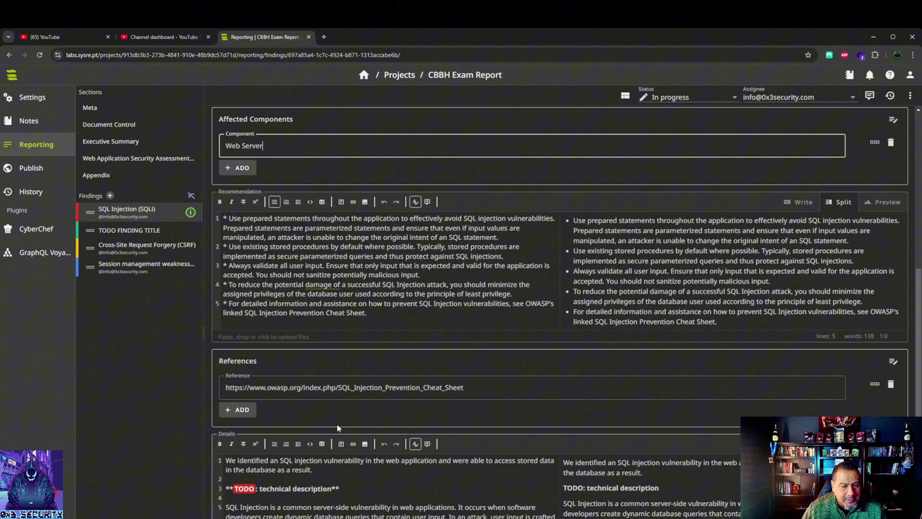
left_click(481, 388)
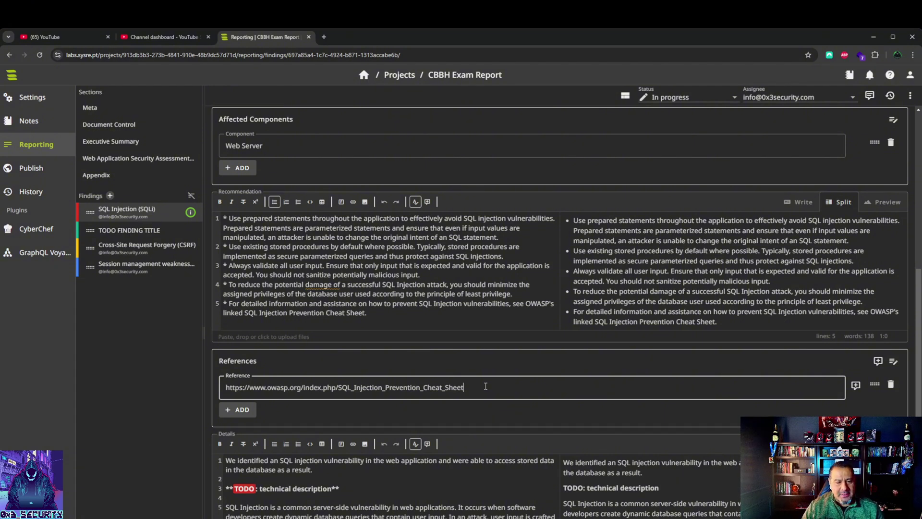
triple_click(417, 393)
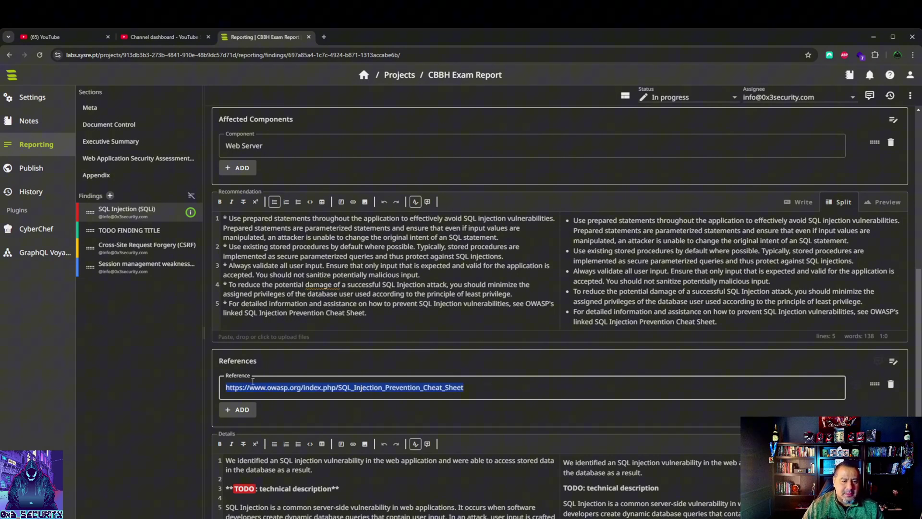
left_click(192, 387)
scroll(390, 393, "down", 3)
scroll(390, 392, "down", 3)
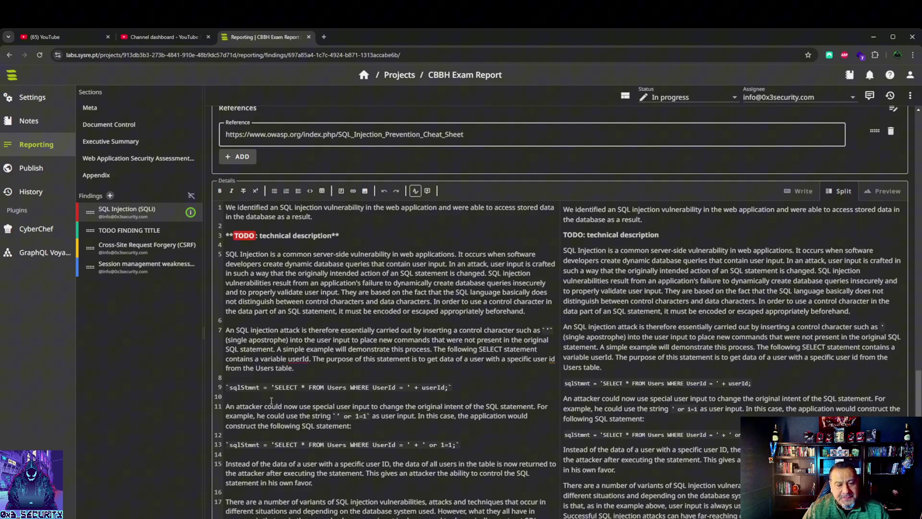
scroll(273, 400, "down", 1)
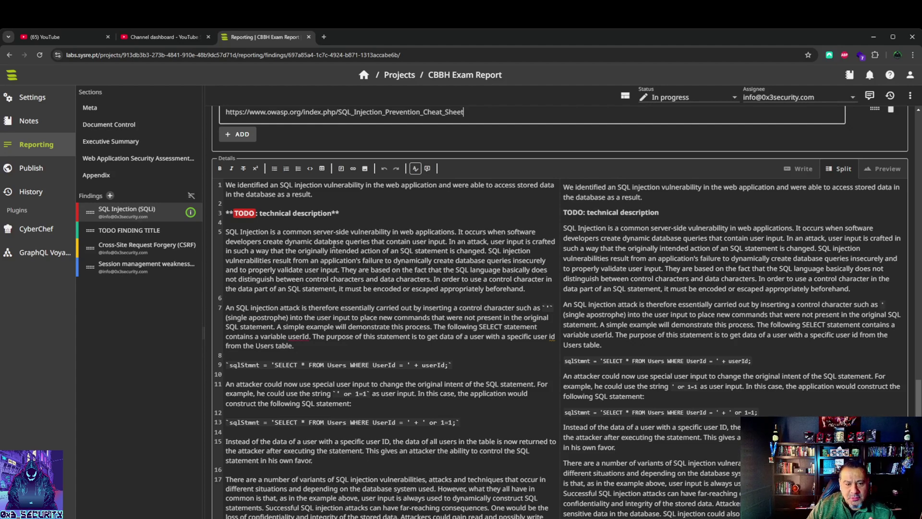
left_click_drag(226, 185, 400, 185)
left_click_drag(226, 213, 379, 215)
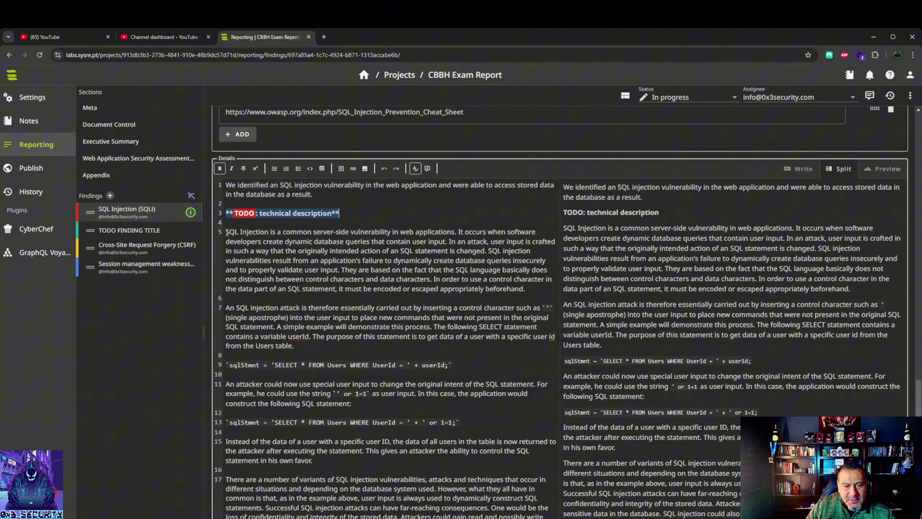
left_click_drag(226, 232, 437, 240)
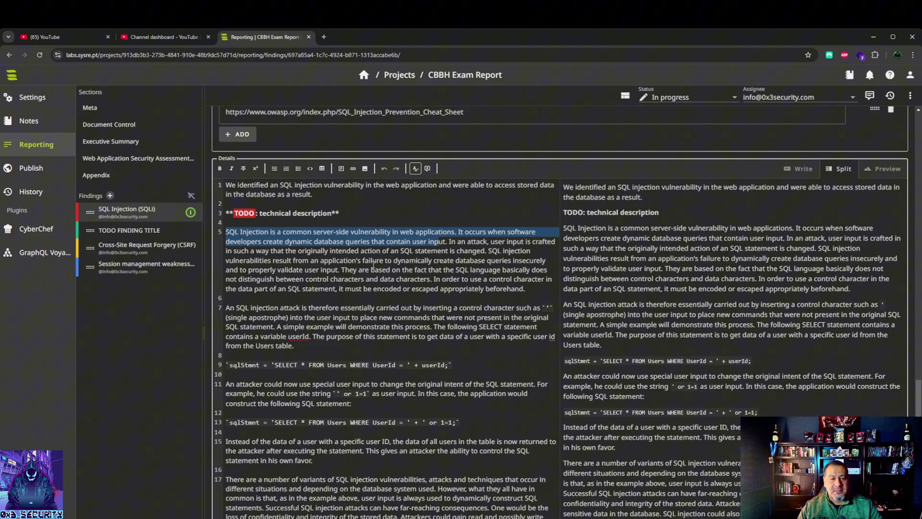
scroll(373, 271, "up", 10)
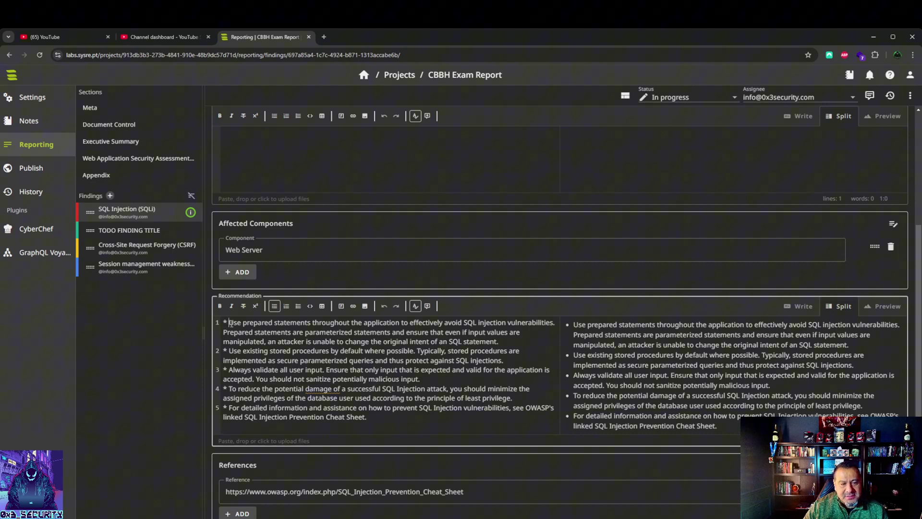
left_click_drag(229, 323, 554, 419)
scroll(348, 356, "up", 6)
left_click(282, 380)
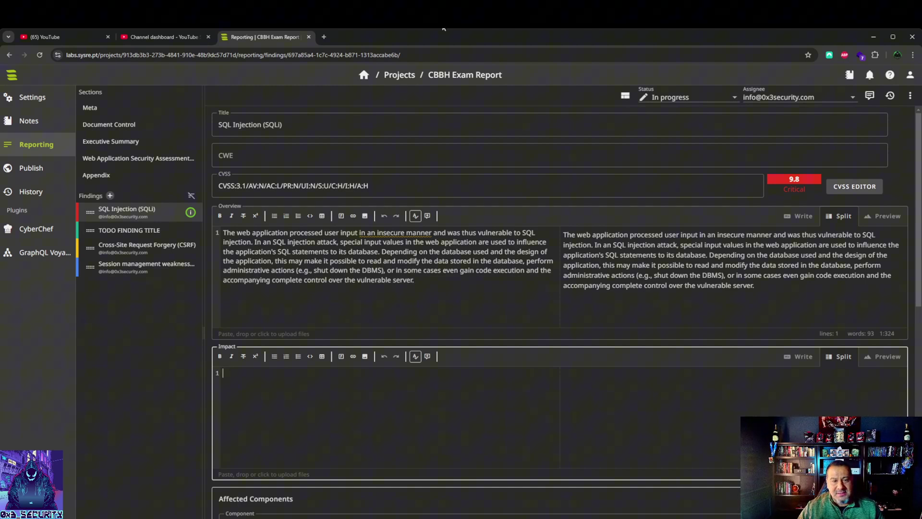
left_click(324, 37)
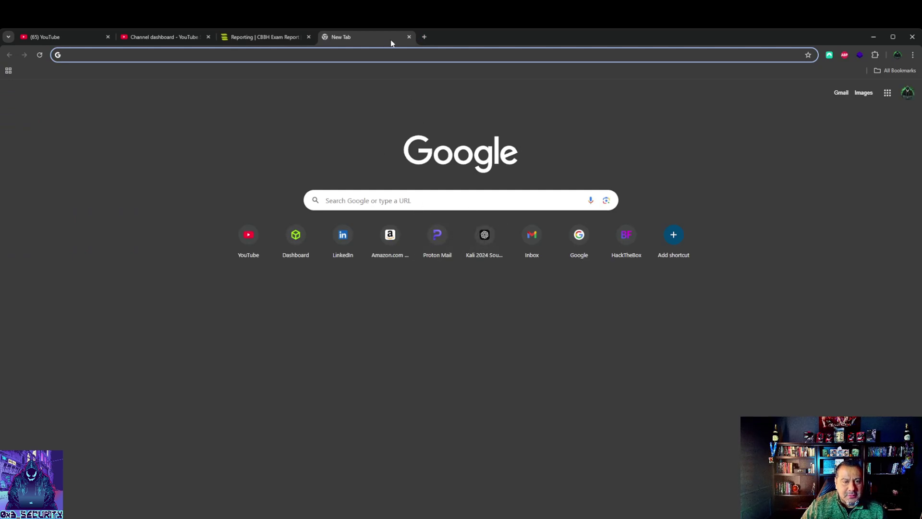
left_click(409, 37)
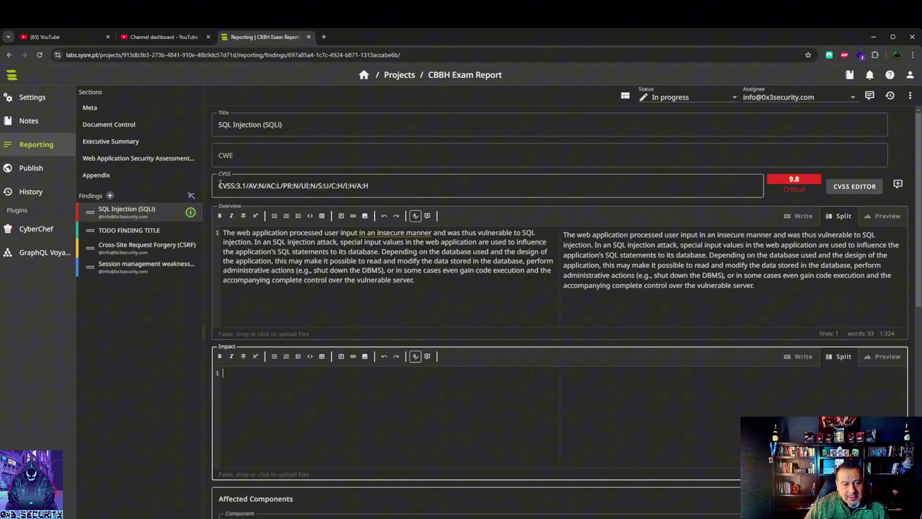
left_click_drag(218, 184, 380, 184)
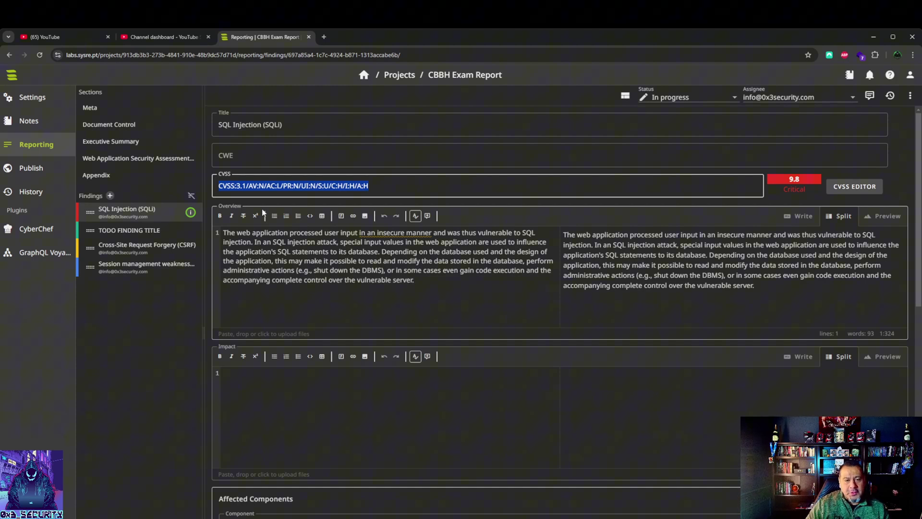
scroll(258, 275, "down", 3)
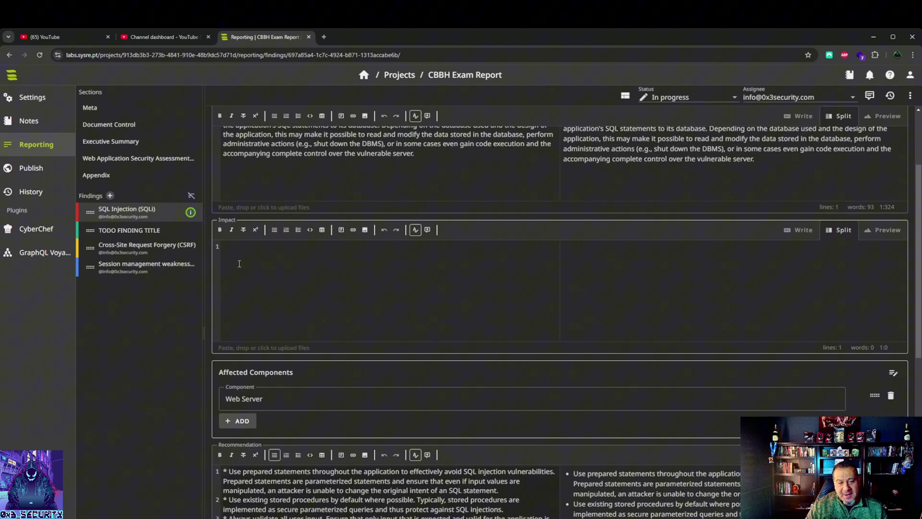
scroll(239, 264, "down", 4)
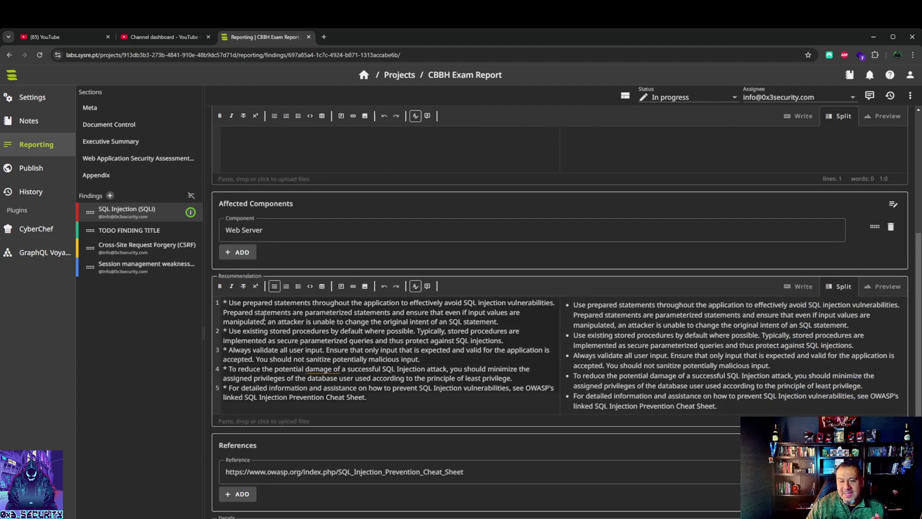
scroll(264, 318, "down", 4)
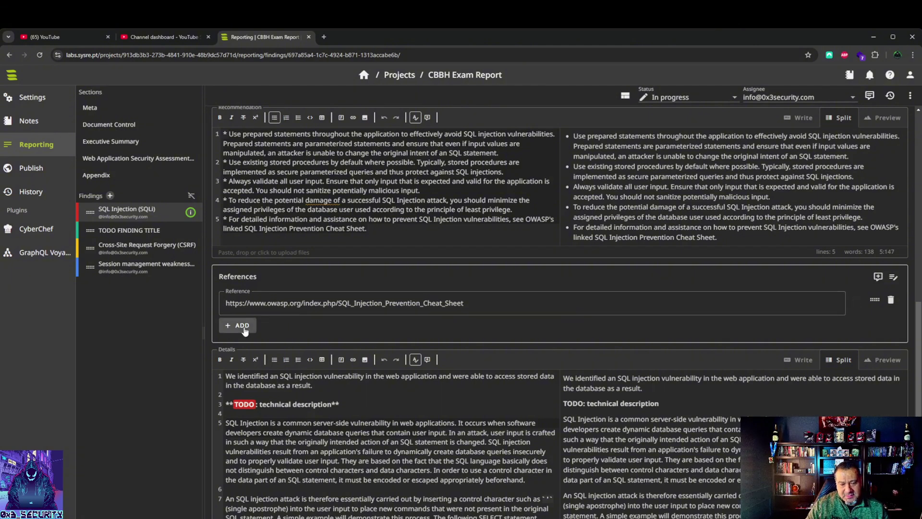
scroll(242, 332, "down", 2)
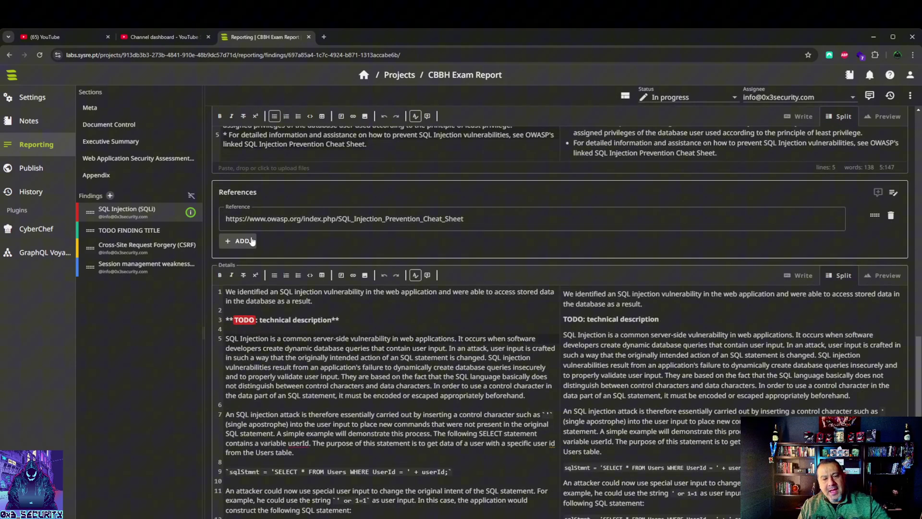
scroll(250, 363, "up", 10)
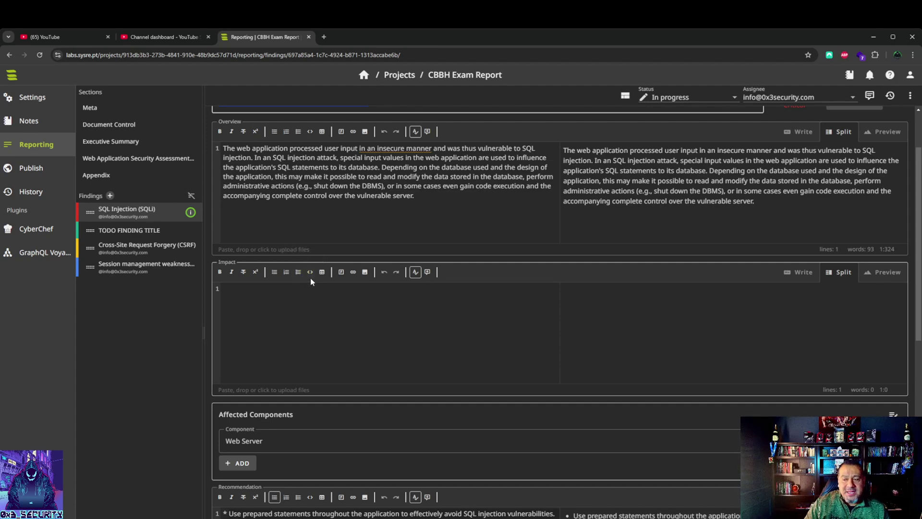
scroll(310, 278, "down", 10)
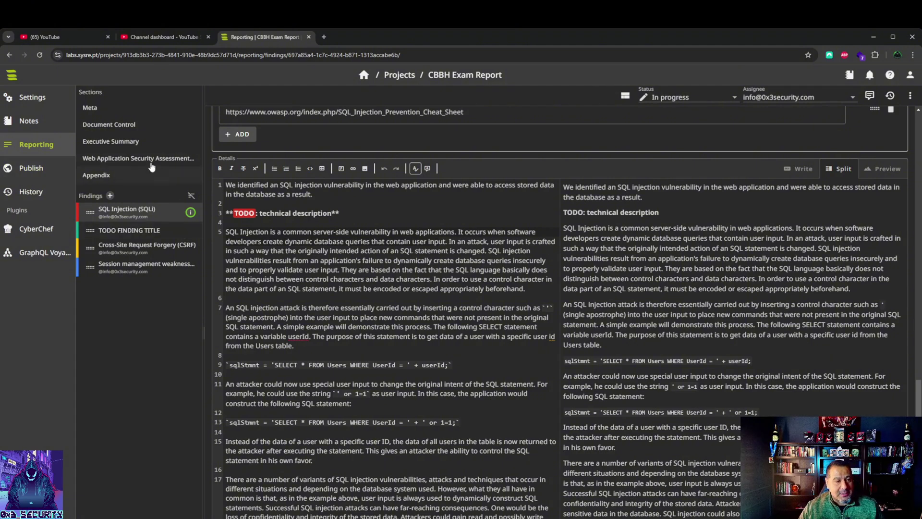
Step: Review the Executive Summary and Web Application Security Assessment Summary sections, then go to Publish for the PDF preview
left_click(116, 143)
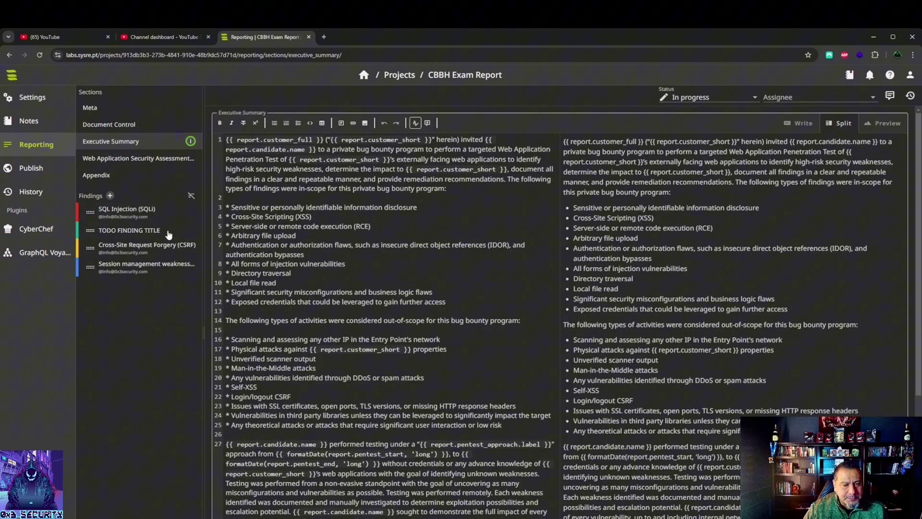
left_click(116, 162)
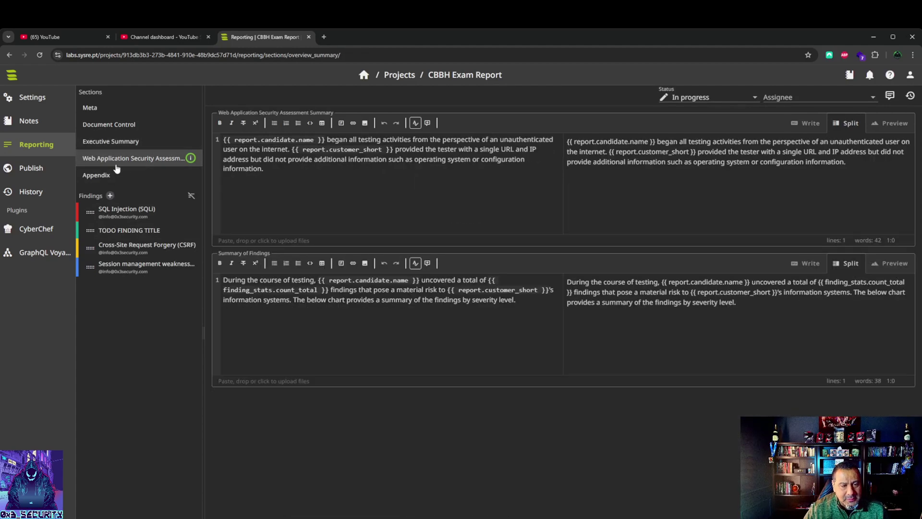
left_click(109, 144)
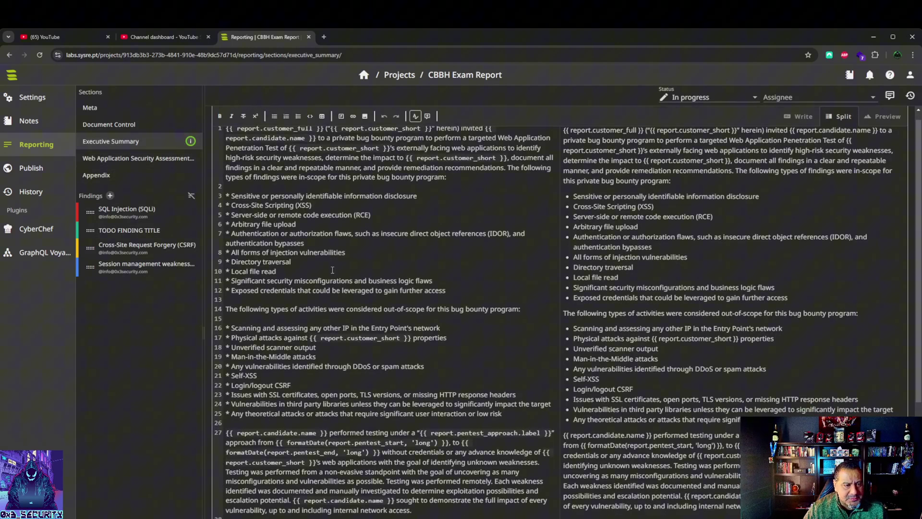
scroll(319, 229, "down", 6)
scroll(306, 253, "up", 5)
scroll(306, 253, "up", 3)
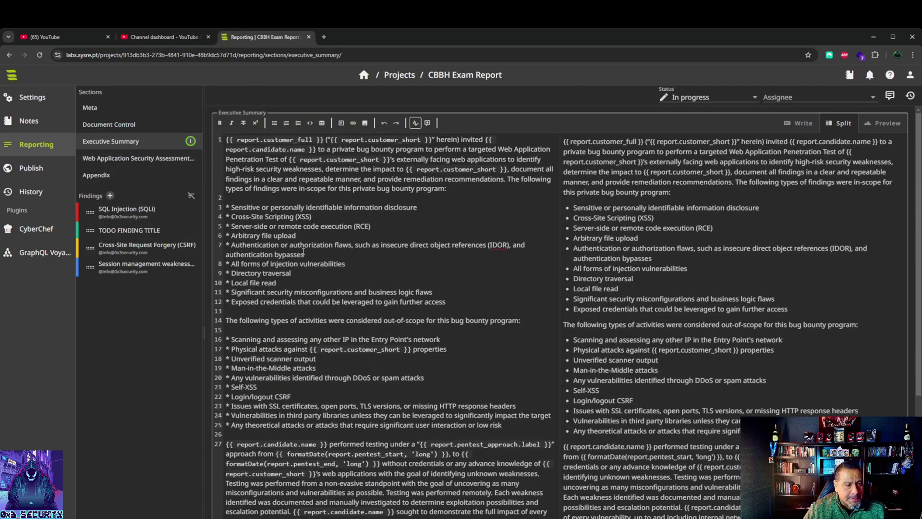
left_click(31, 167)
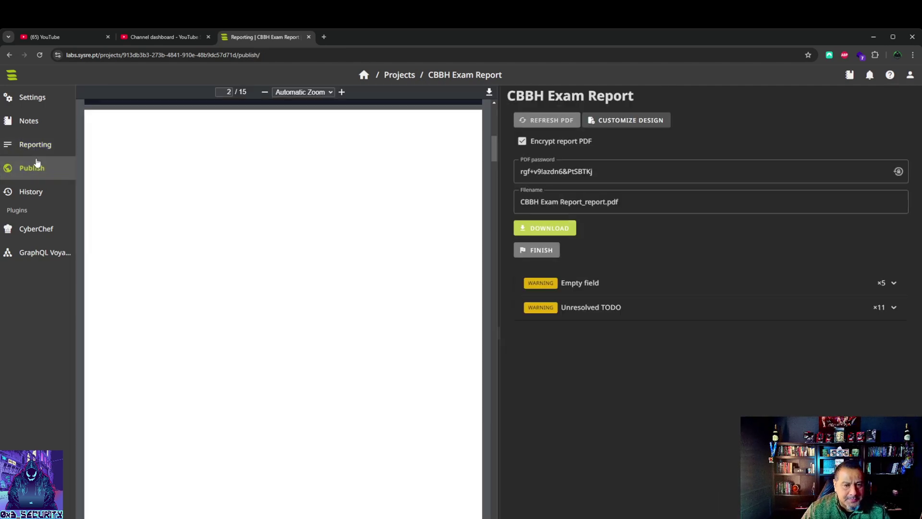
Step: Let the 15-page PDF preview render and scroll through its opening pages
scroll(274, 288, "down", 8)
scroll(276, 289, "down", 4)
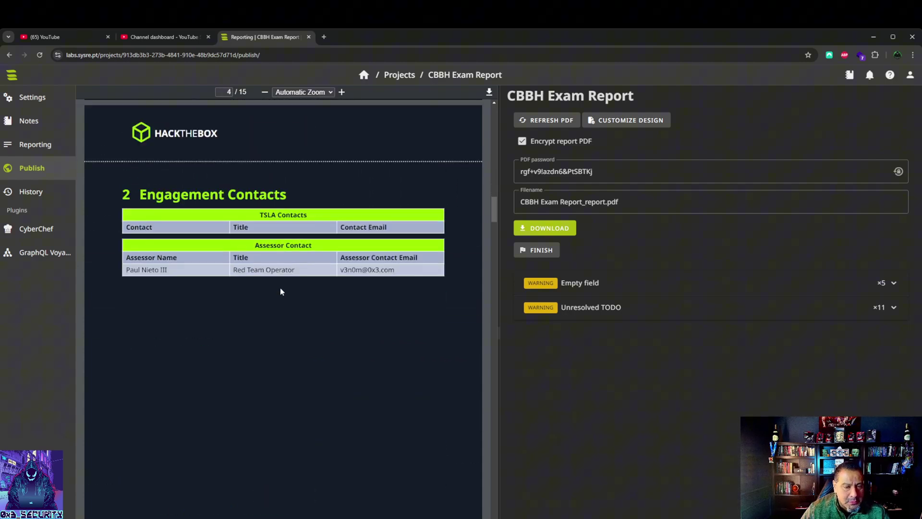
scroll(281, 289, "down", 20)
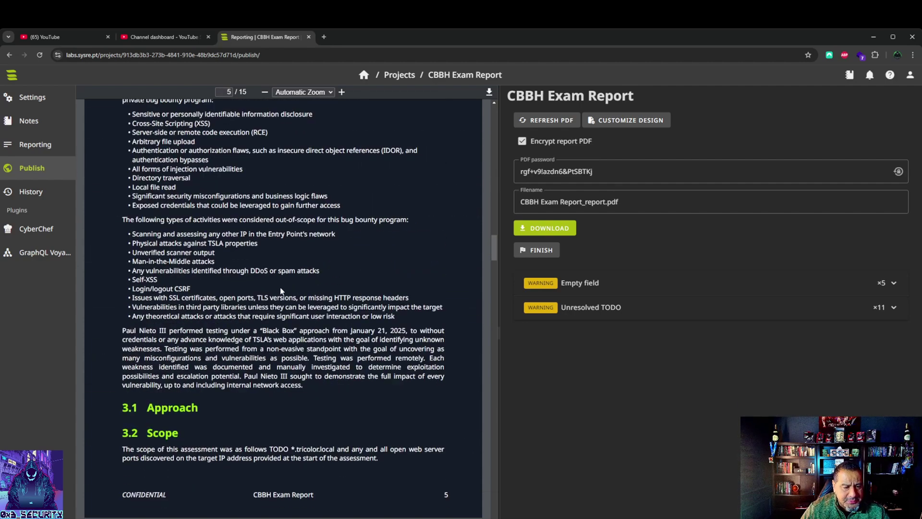
scroll(282, 293, "down", 7)
scroll(282, 293, "up", 9)
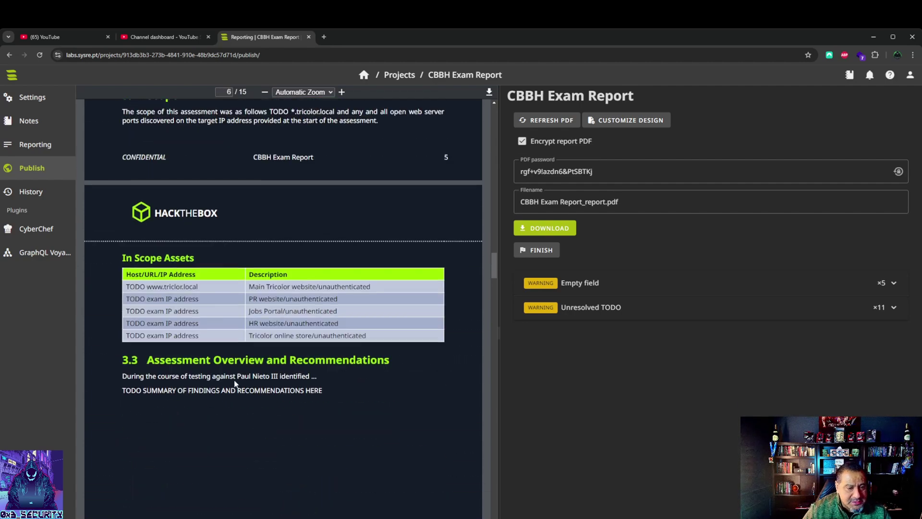
scroll(169, 353, "down", 14)
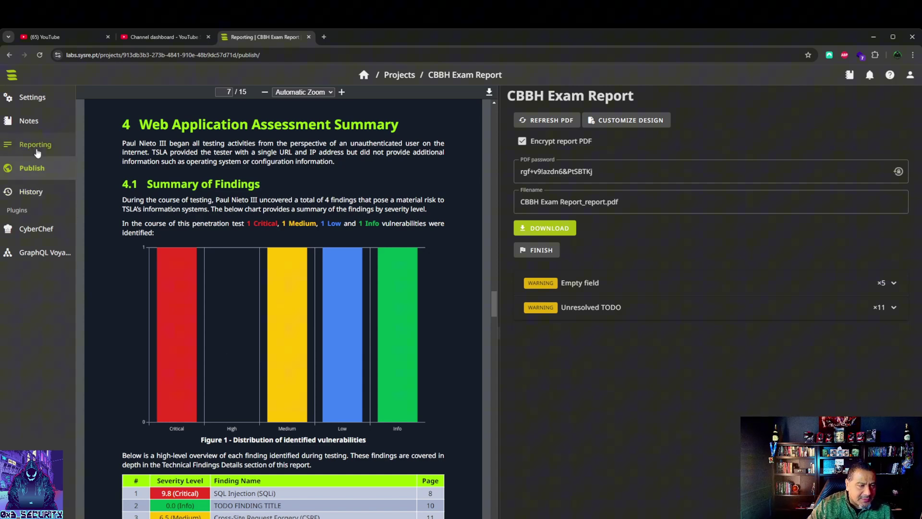
Step: Scroll through pages 4–9 to the SQL Injection finding evidence, then back to page 5
scroll(229, 300, "down", 2)
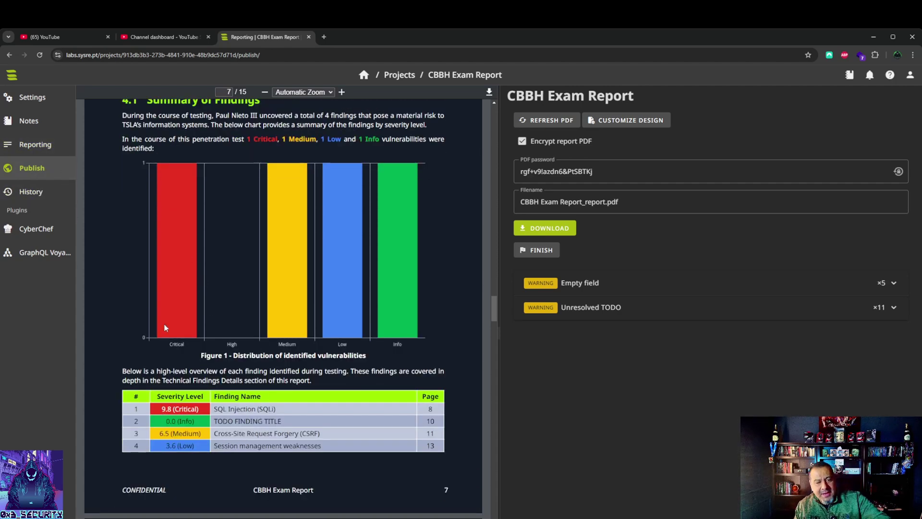
scroll(195, 279, "up", 3)
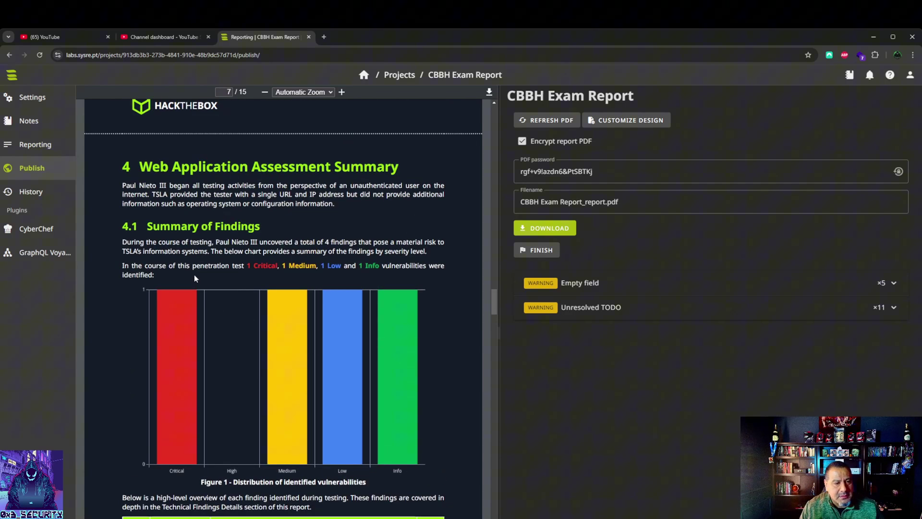
scroll(229, 340, "down", 13)
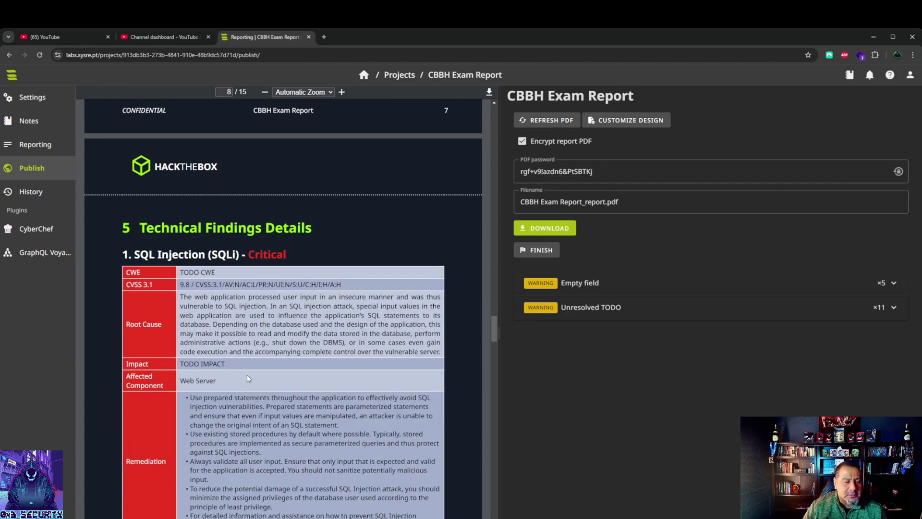
scroll(238, 355, "down", 4)
scroll(162, 208, "up", 2)
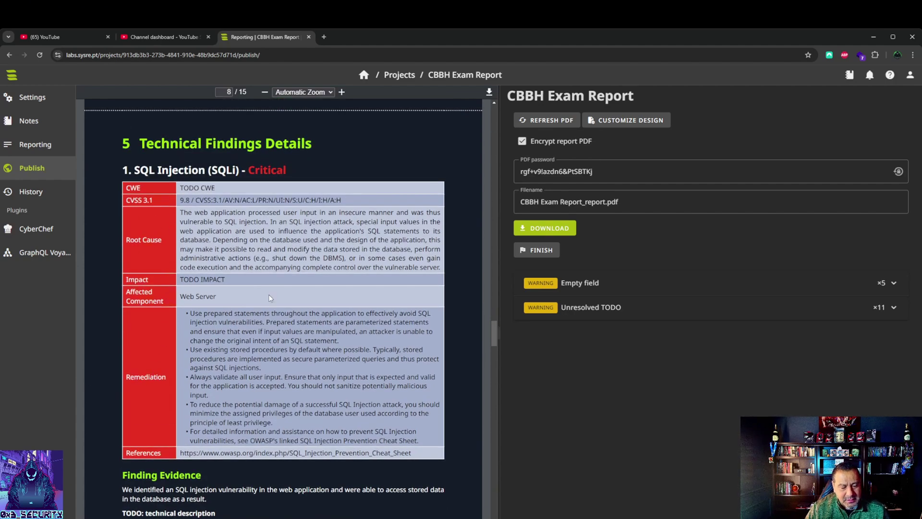
scroll(269, 298, "down", 13)
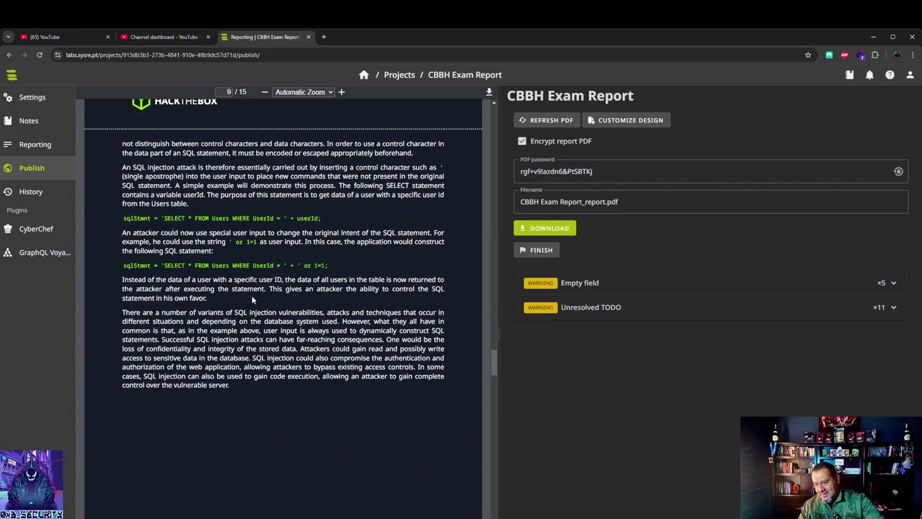
scroll(291, 381, "up", 20)
scroll(290, 380, "up", 12)
scroll(212, 271, "up", 8)
scroll(224, 310, "down", 10)
scroll(274, 391, "up", 3)
scroll(271, 388, "down", 12)
scroll(271, 384, "up", 2)
scroll(179, 205, "up", 4)
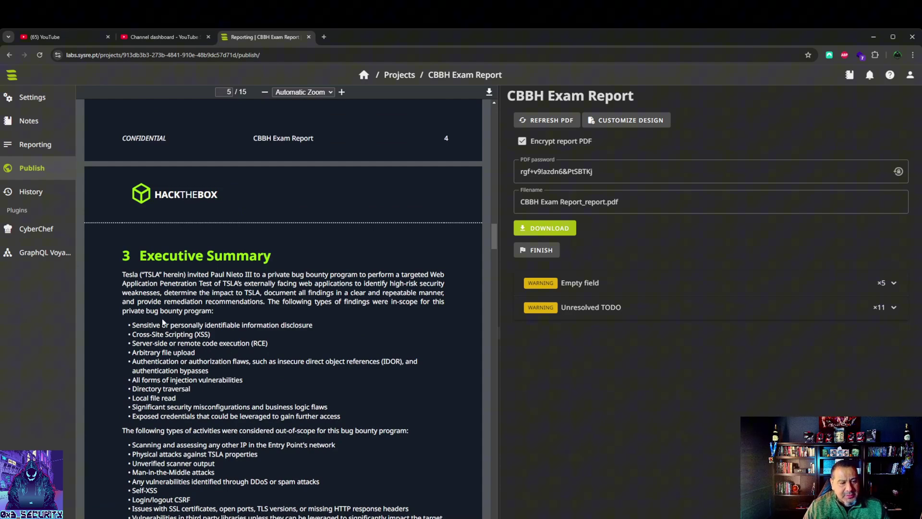
scroll(230, 370, "down", 1)
scroll(235, 376, "down", 7)
scroll(213, 313, "up", 4)
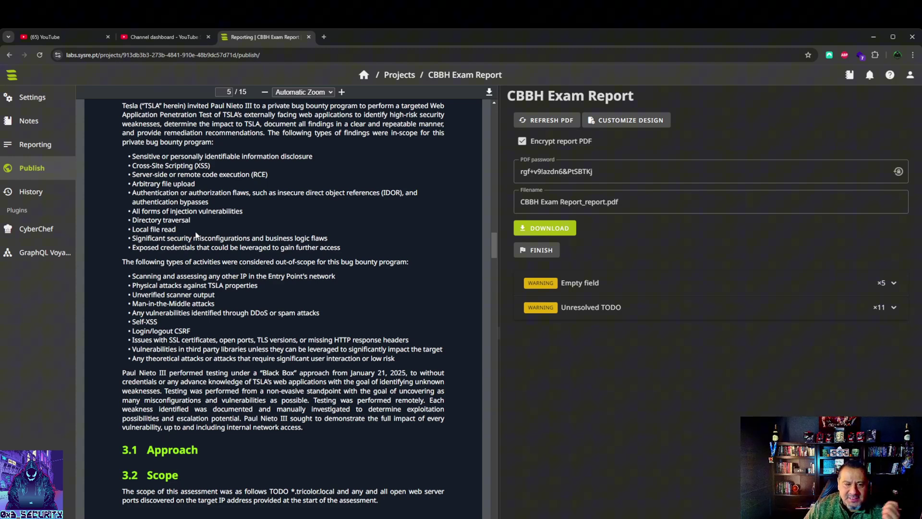
scroll(165, 269, "down", 1)
scroll(166, 269, "down", 7)
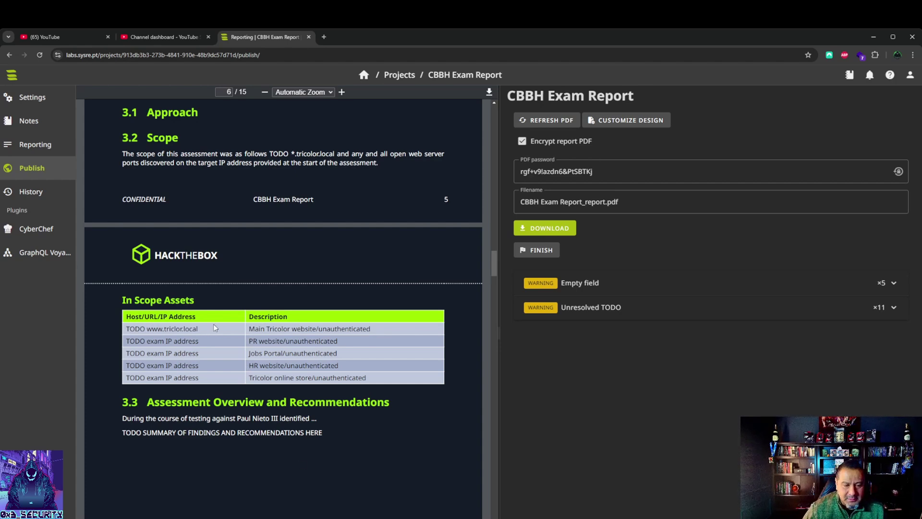
scroll(208, 317, "down", 3)
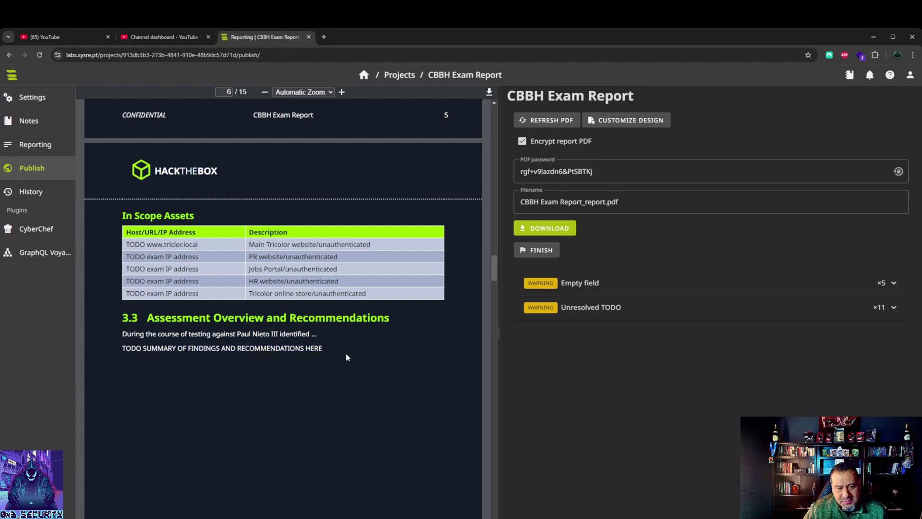
scroll(346, 354, "down", 5)
scroll(232, 244, "up", 4)
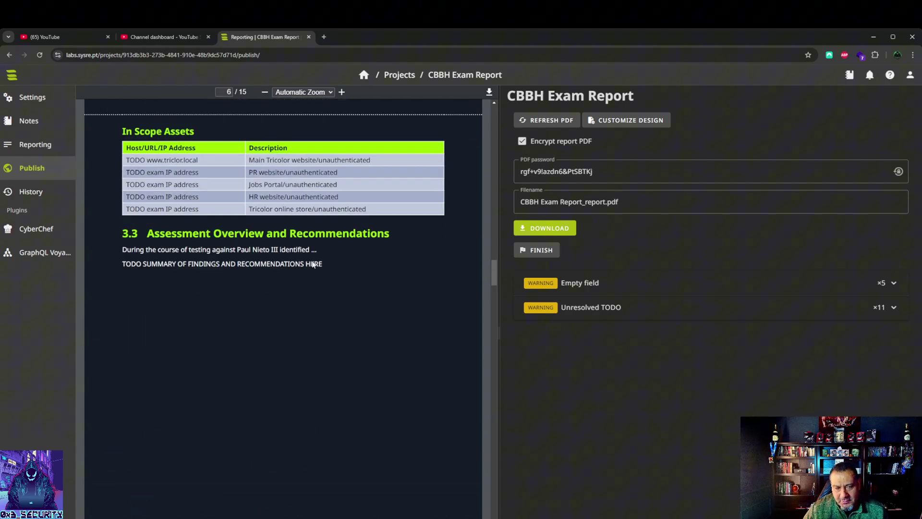
scroll(301, 272, "down", 6)
scroll(301, 272, "down", 15)
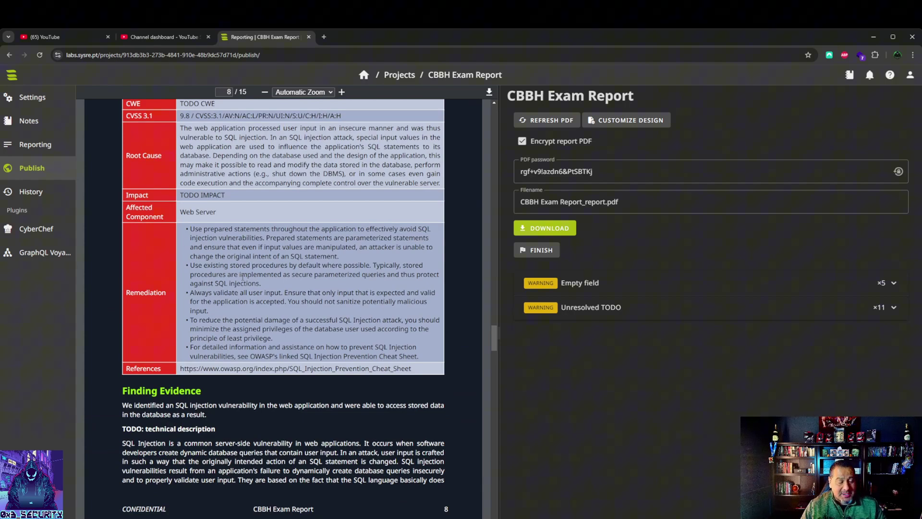
scroll(235, 276, "down", 8)
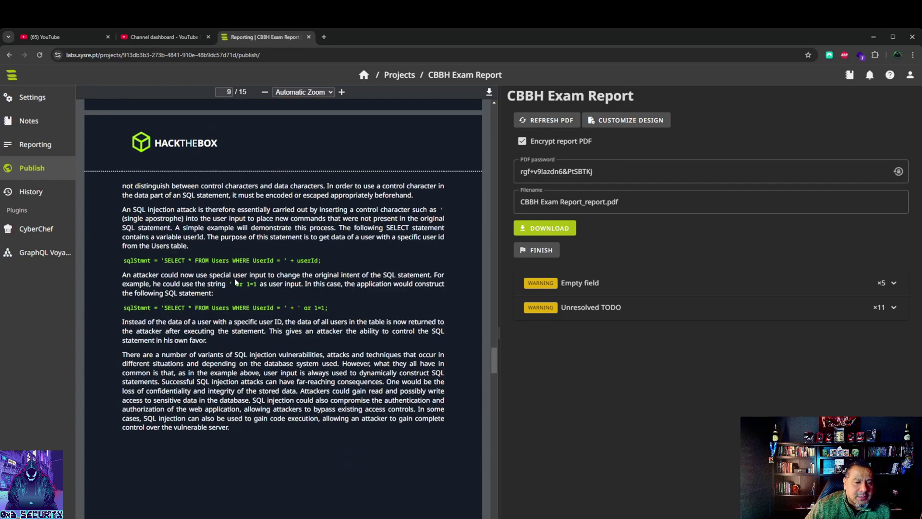
scroll(235, 279, "up", 5)
scroll(235, 278, "up", 13)
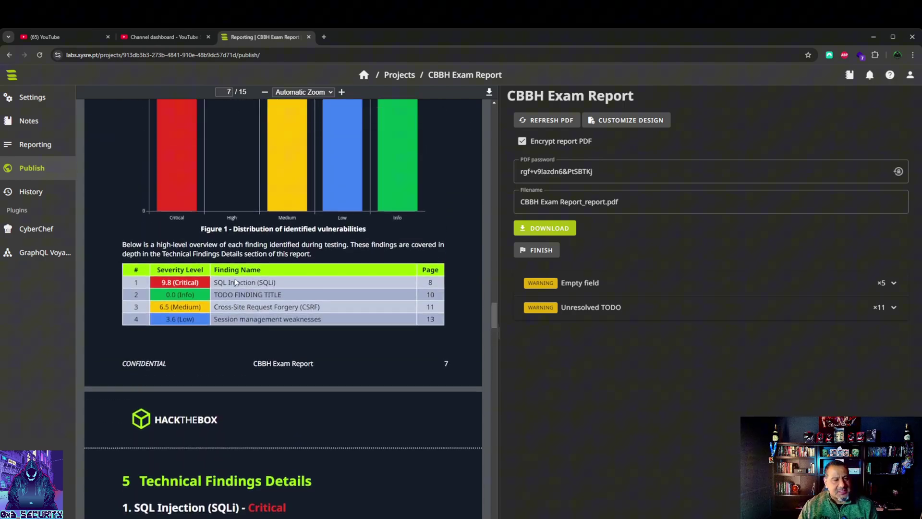
scroll(235, 279, "up", 12)
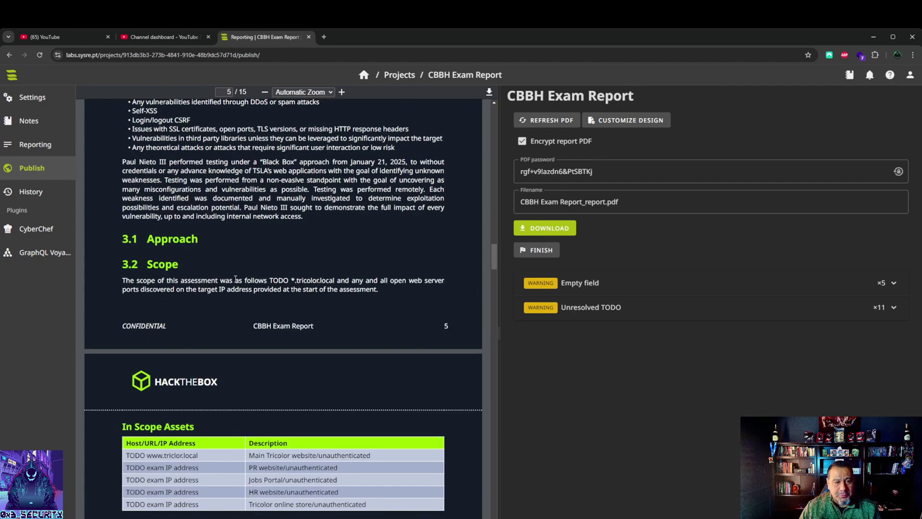
scroll(235, 279, "up", 15)
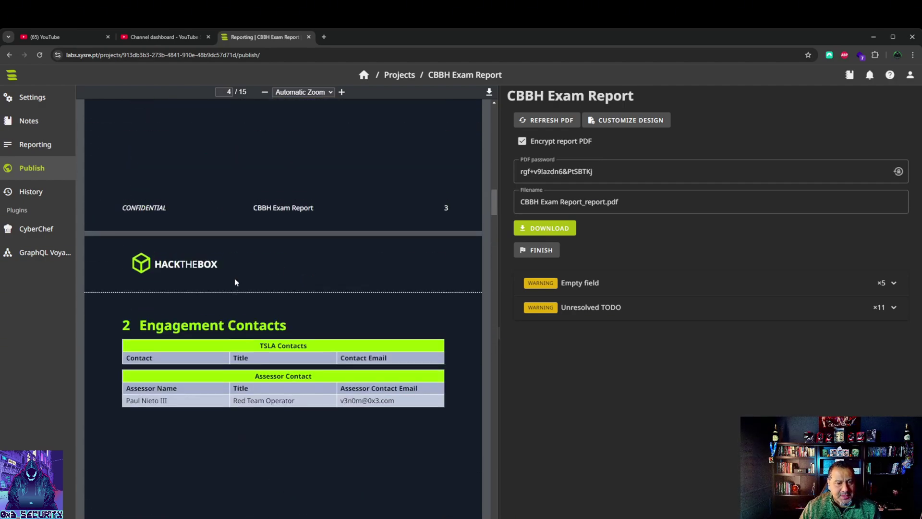
scroll(235, 281, "up", 10)
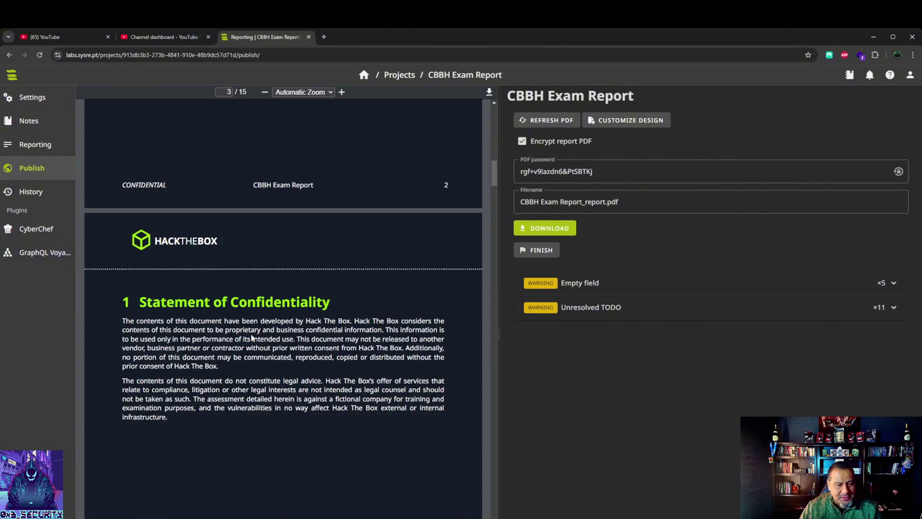
scroll(241, 355, "down", 20)
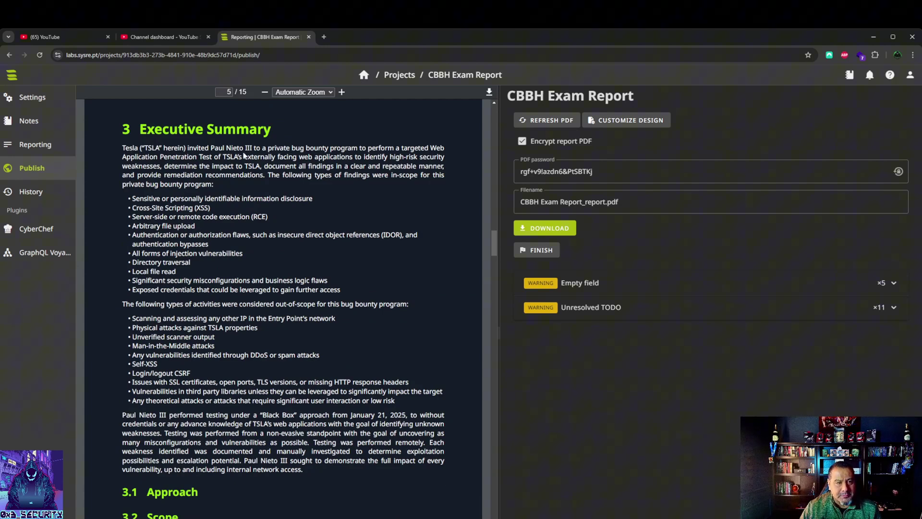
scroll(254, 338, "down", 10)
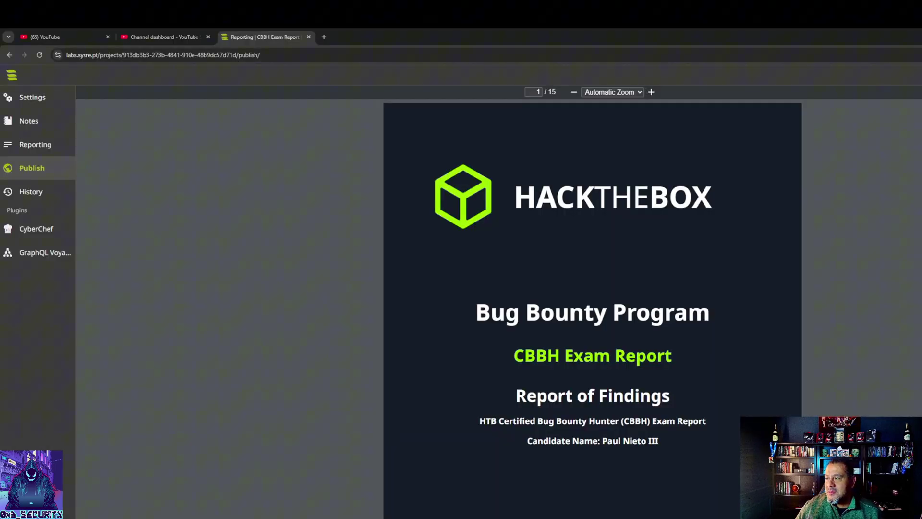
Step: Exit the full-screen PDF preview back to the publish page showing the report cover
double_click(545, 43)
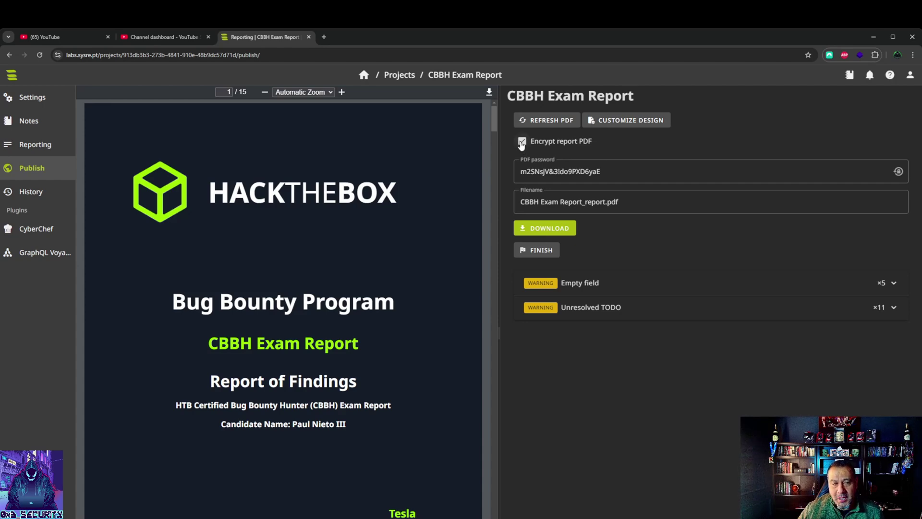
Step: Uncheck Encrypt report PDF so the PDF password field disappears
left_click(522, 144)
left_click(522, 142)
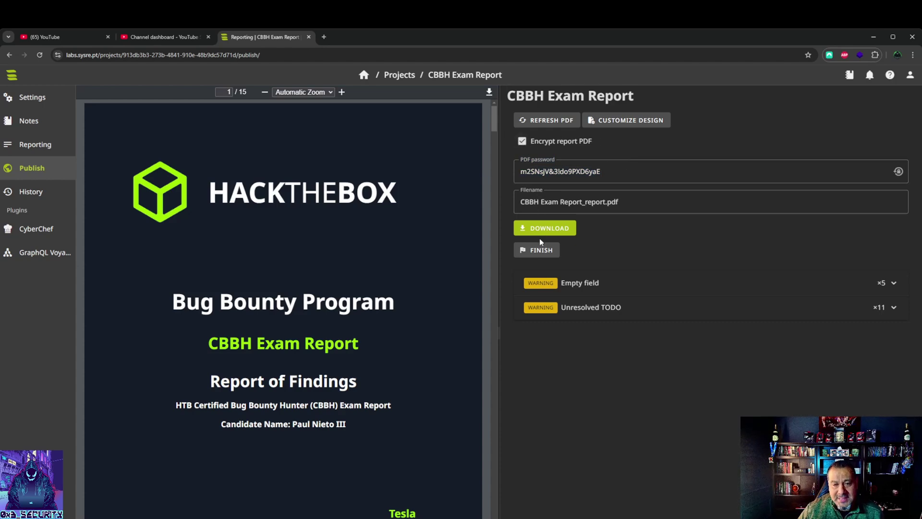
left_click(522, 143)
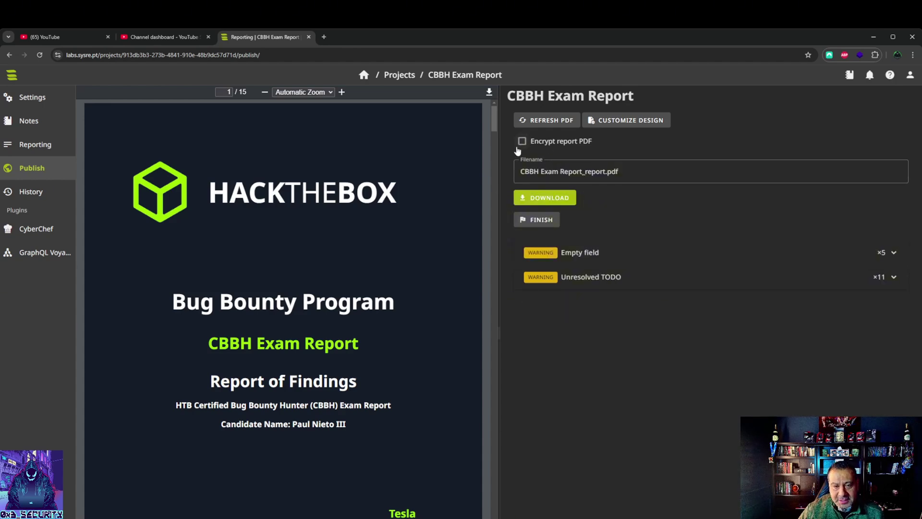
Step: Rename the PDF filename to 'CBBH Exam Report_' followed by the candidate's name, replacing '_report'
left_click(606, 171)
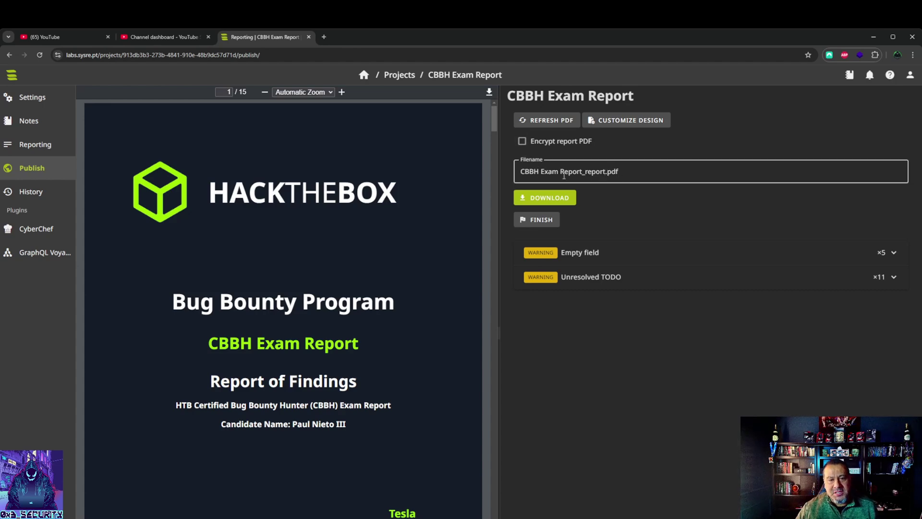
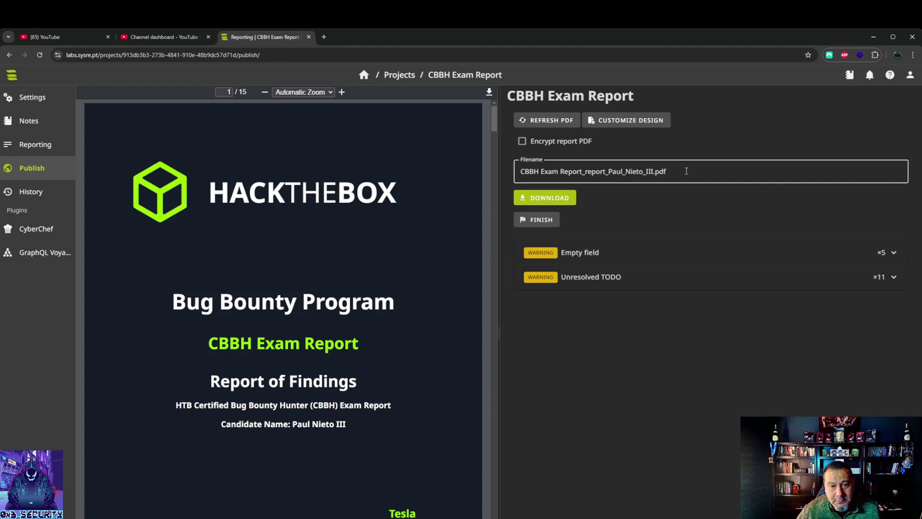
left_click_drag(582, 173, 608, 172)
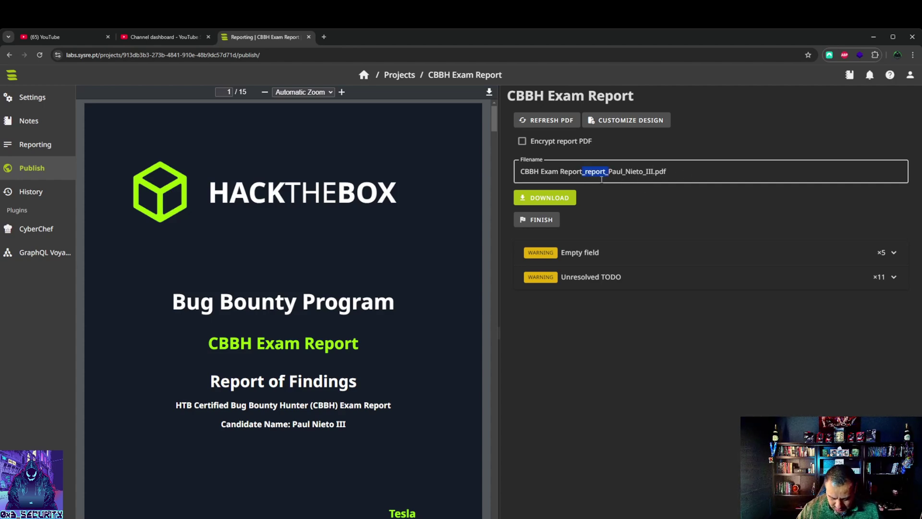
type("_")
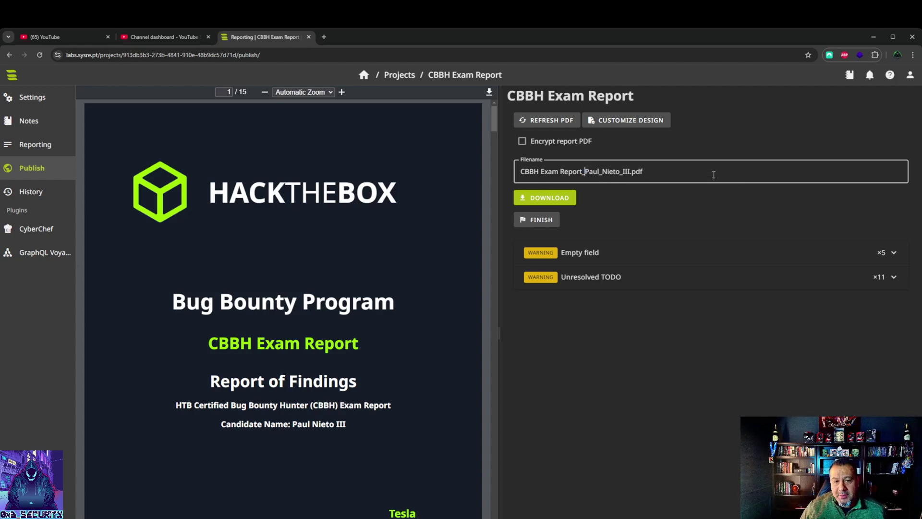
left_click_drag(522, 174, 655, 172)
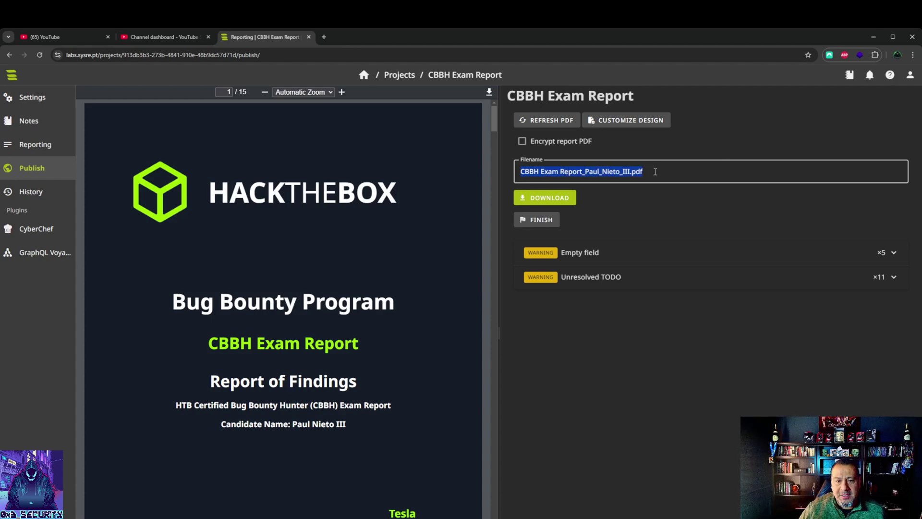
left_click(662, 173)
left_click_drag(661, 173, 503, 166)
left_click(674, 168)
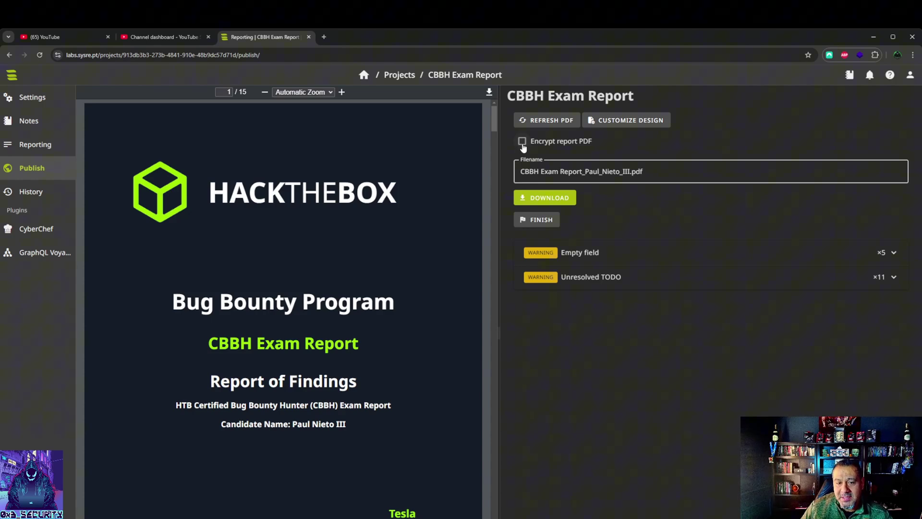
left_click(524, 146)
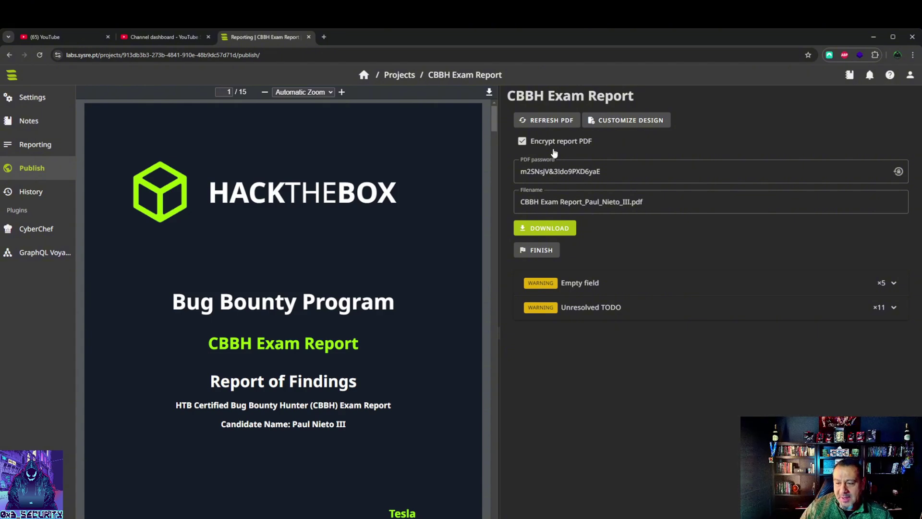
left_click(525, 142)
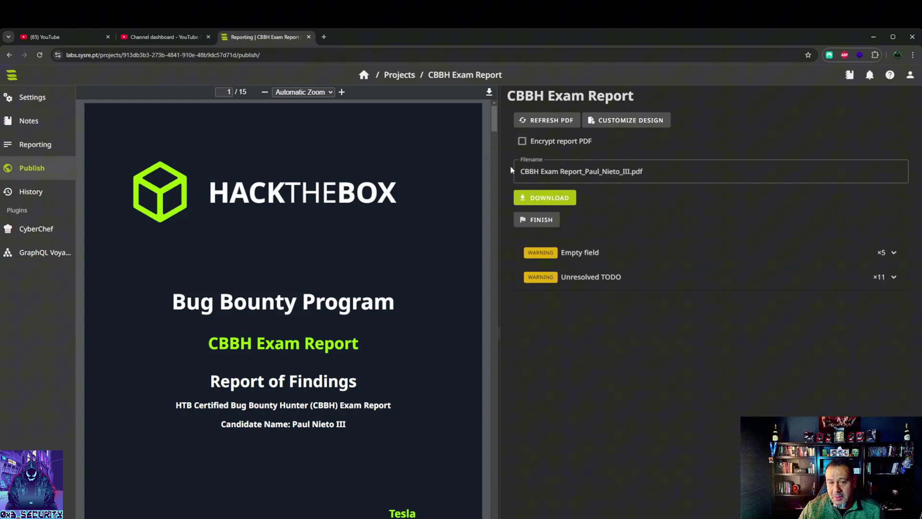
left_click(521, 142)
left_click(522, 143)
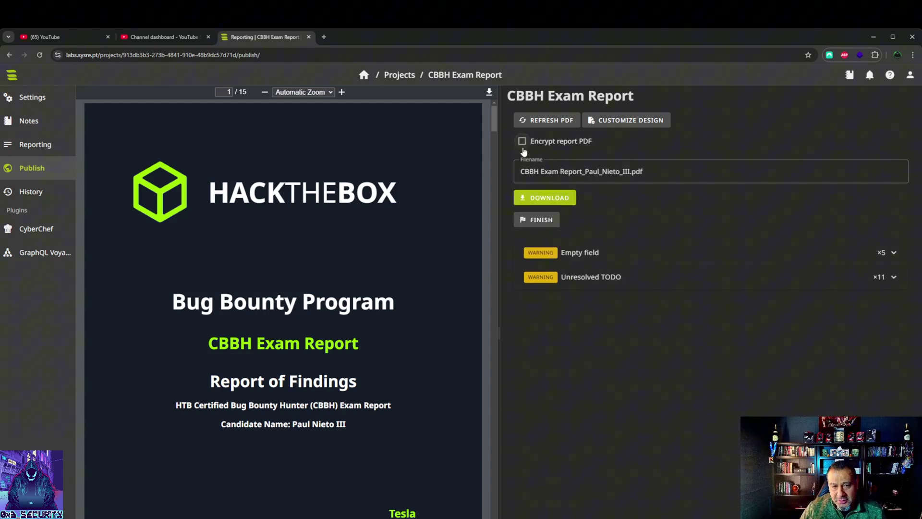
left_click(523, 143)
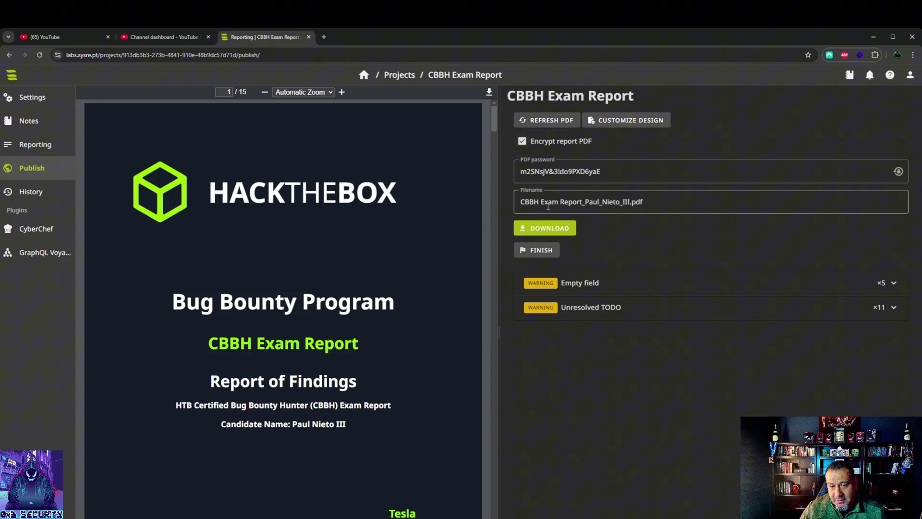
left_click(522, 141)
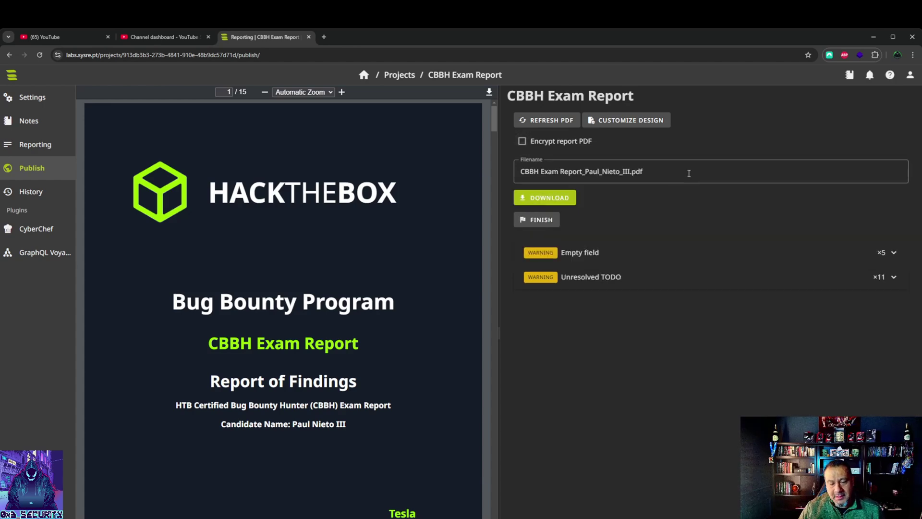